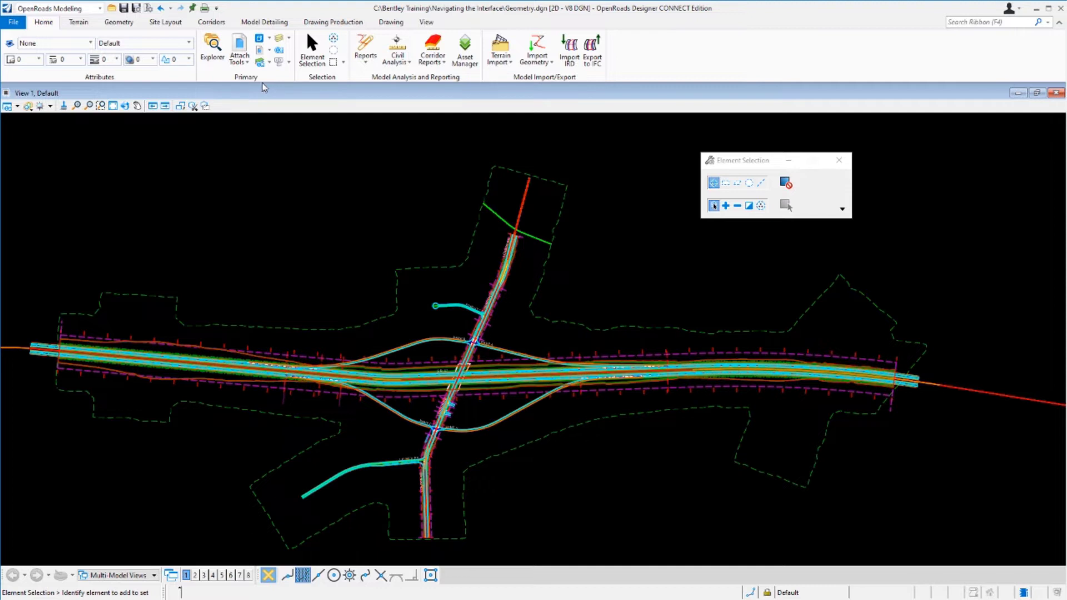
Turn off the display of the six attached references from Corridor-SR97.dgn through Corridor-Bridge.dgn and close the References dialog.
left_click(247, 72)
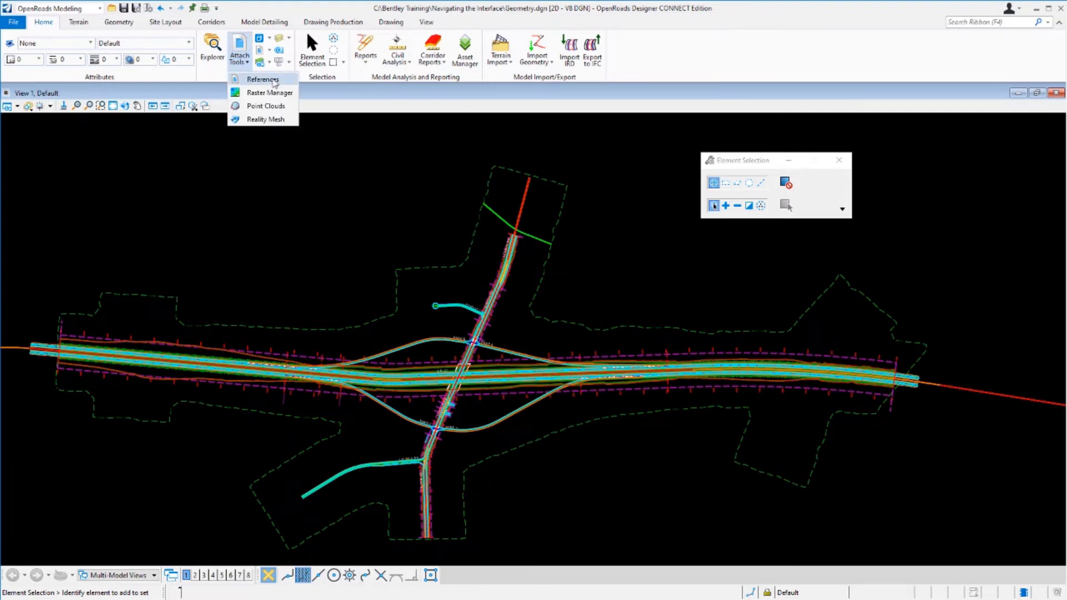
left_click(263, 79)
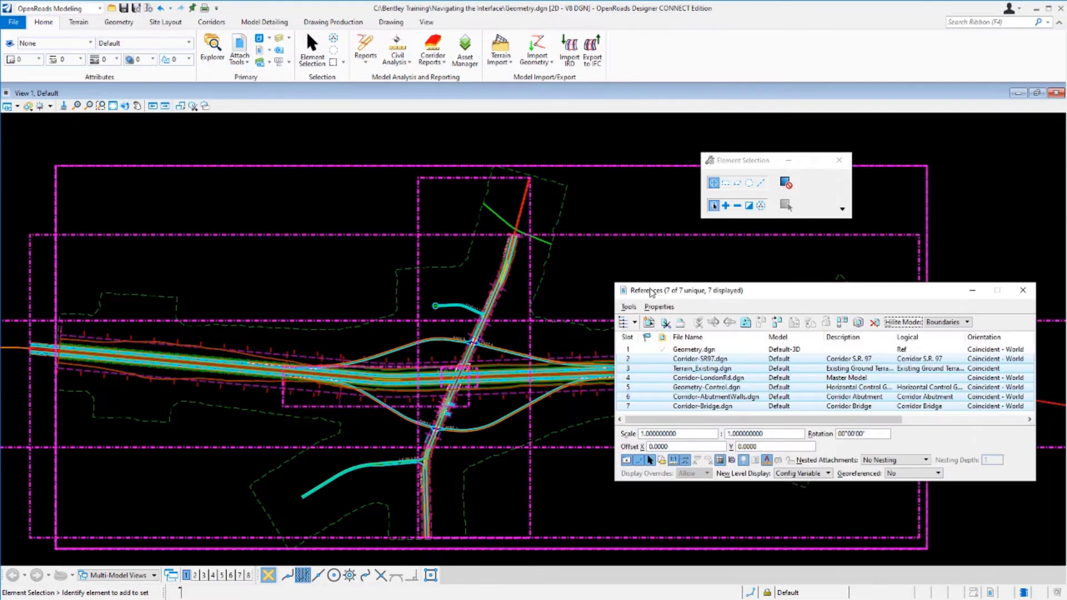
left_click(739, 359)
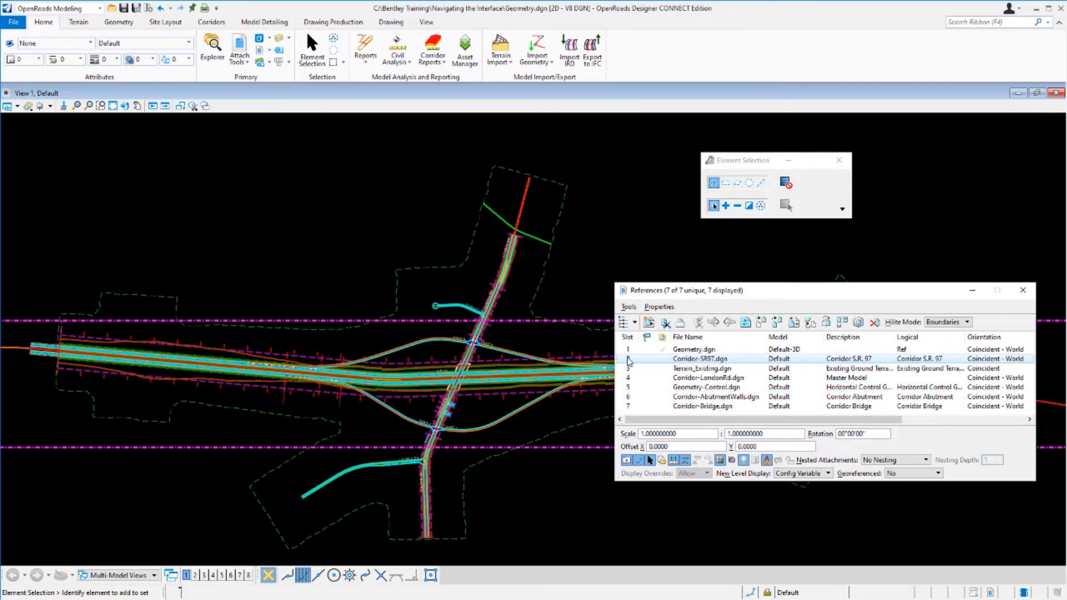
left_click(722, 408, "shift")
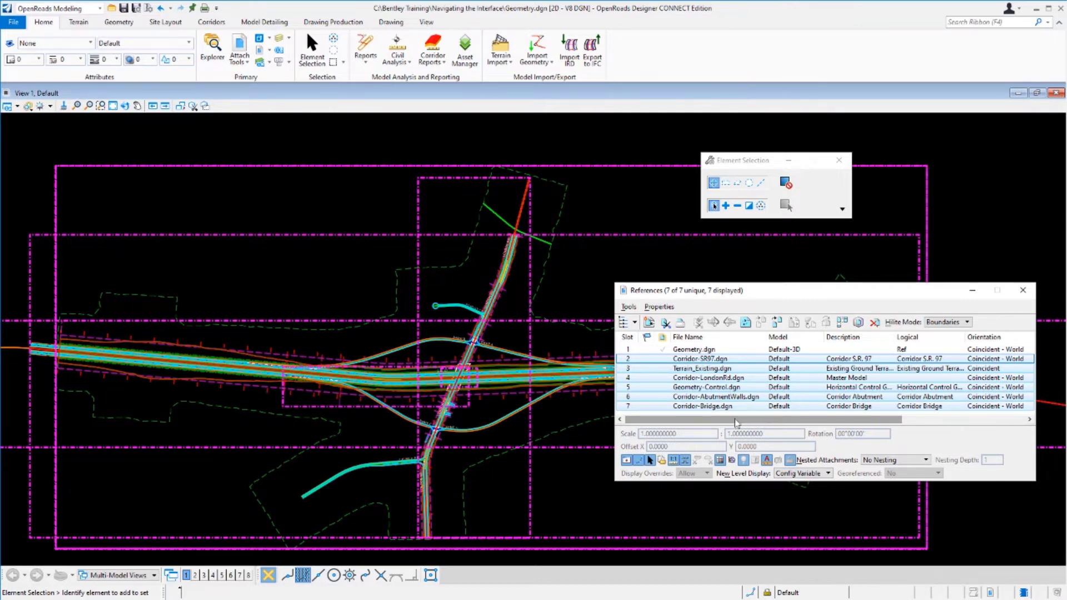
left_click(626, 464)
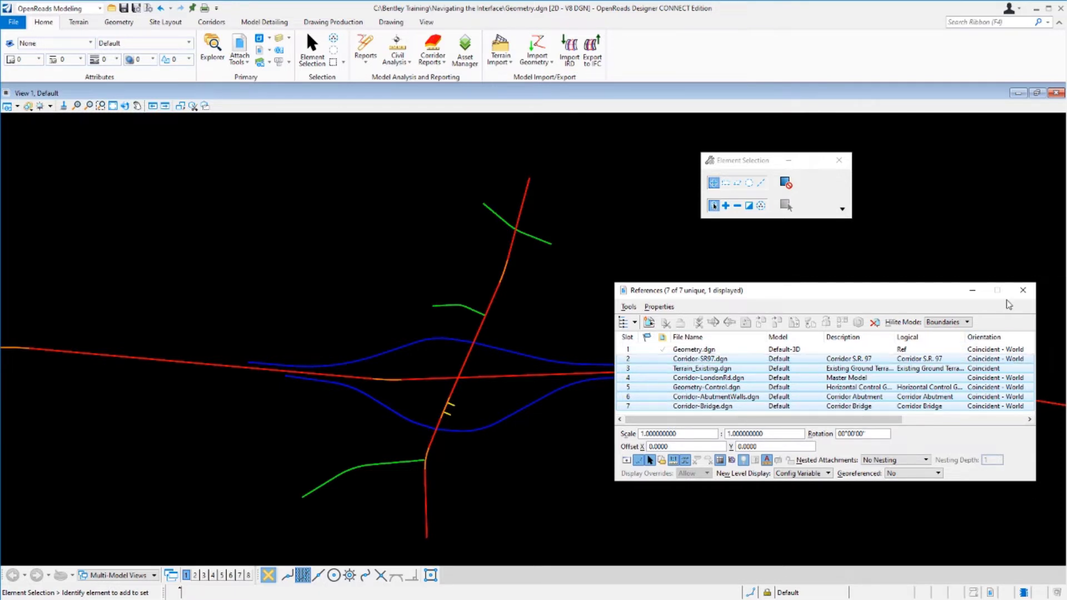
left_click(1023, 294)
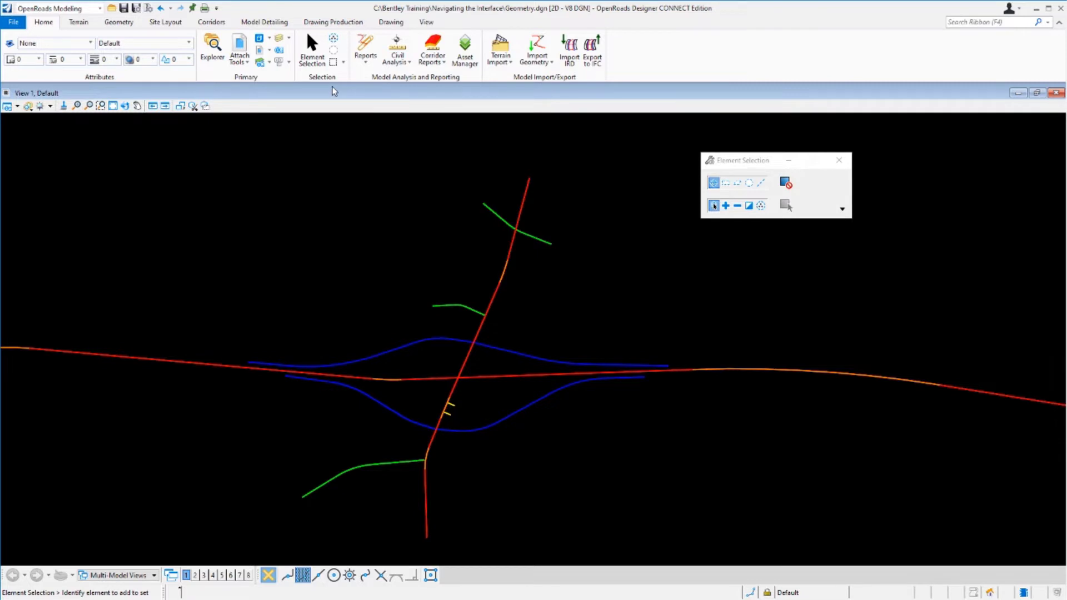
left_click(78, 21)
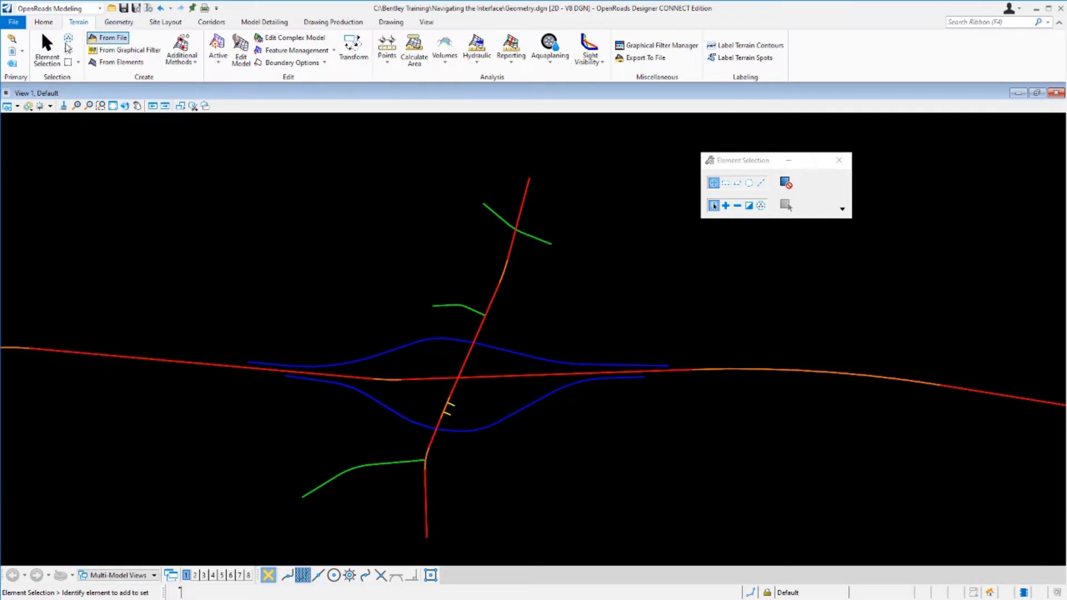
left_click(119, 22)
scroll(165, 28, "down", 3)
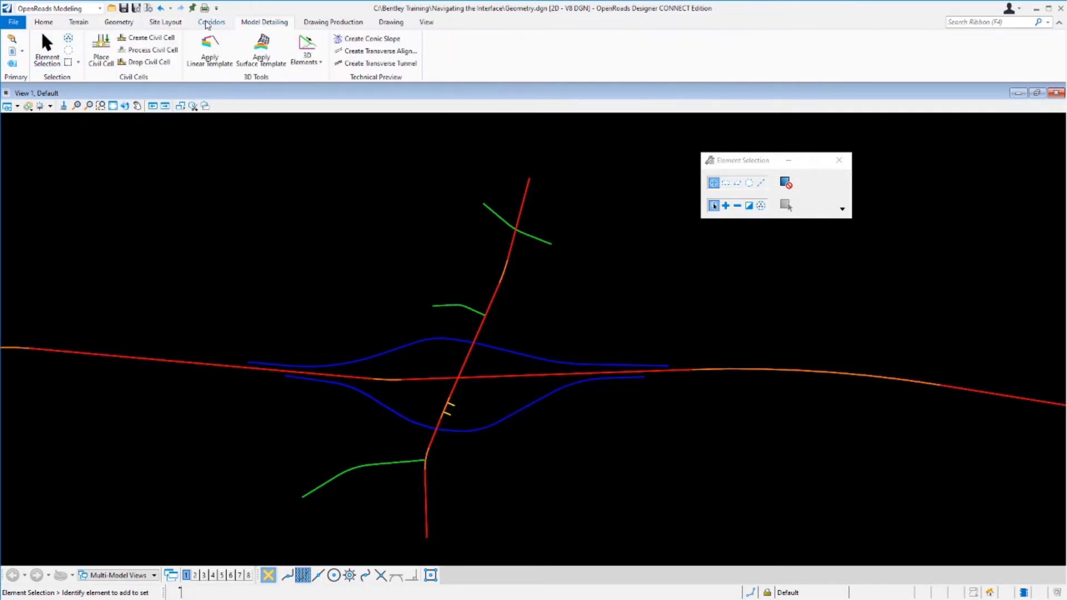
left_click(43, 24)
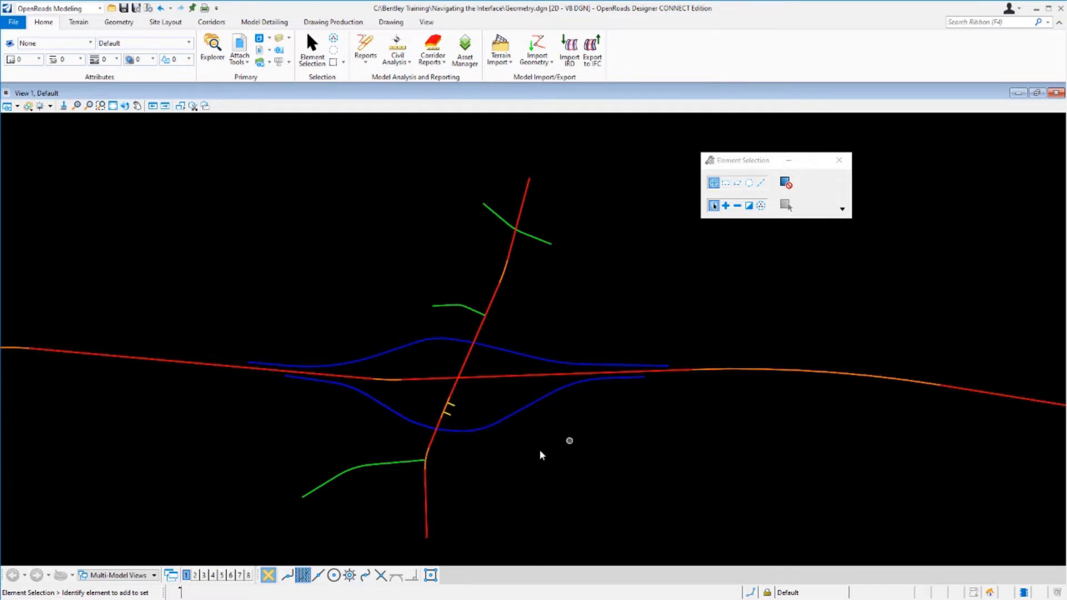
Select the LondonRd alignment and add the Route97-Extension alignment to the selection with the Add mode.
left_click(501, 282)
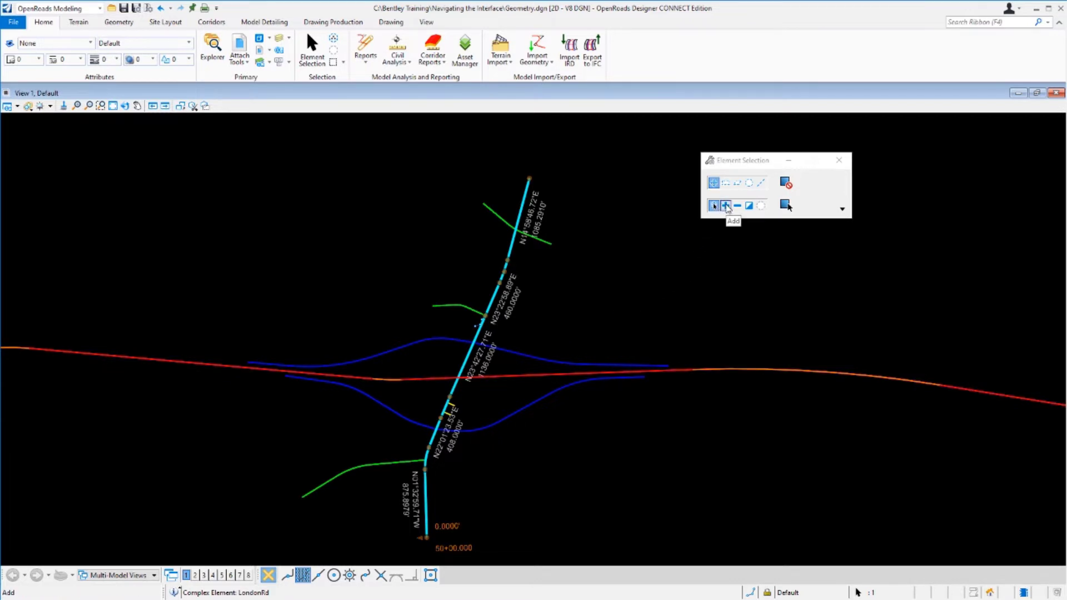
left_click(727, 206)
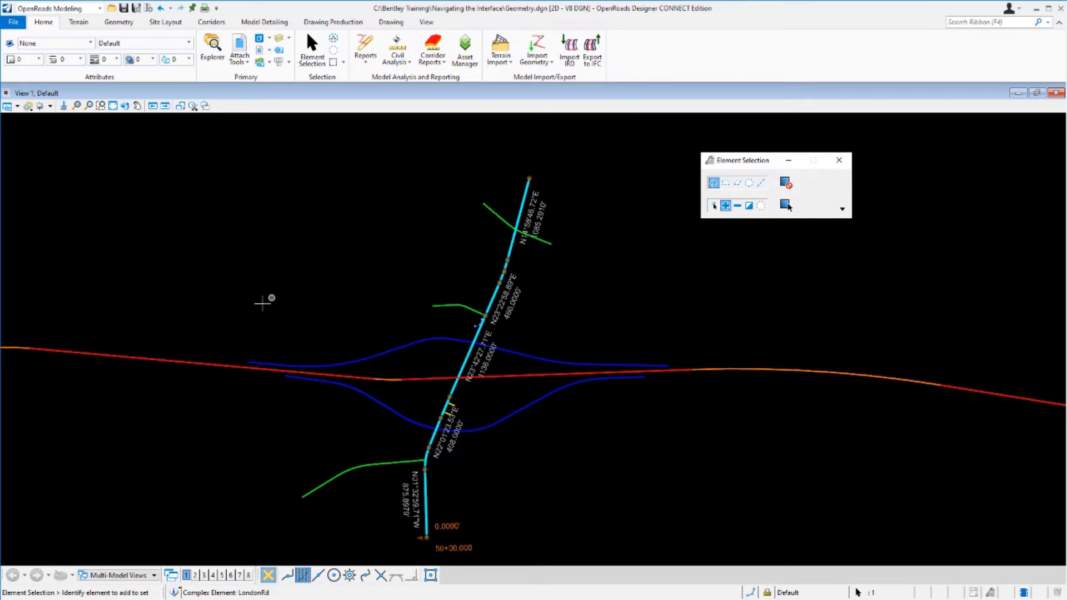
left_click(202, 362)
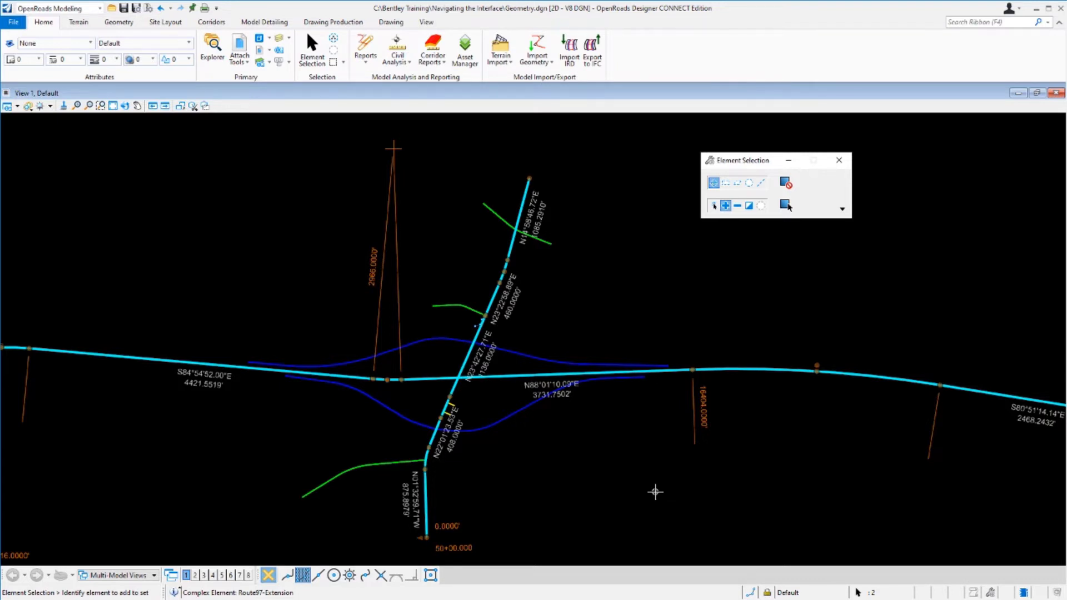
Clear the whole selection and set the Element Selection mode back to New.
left_click(761, 206)
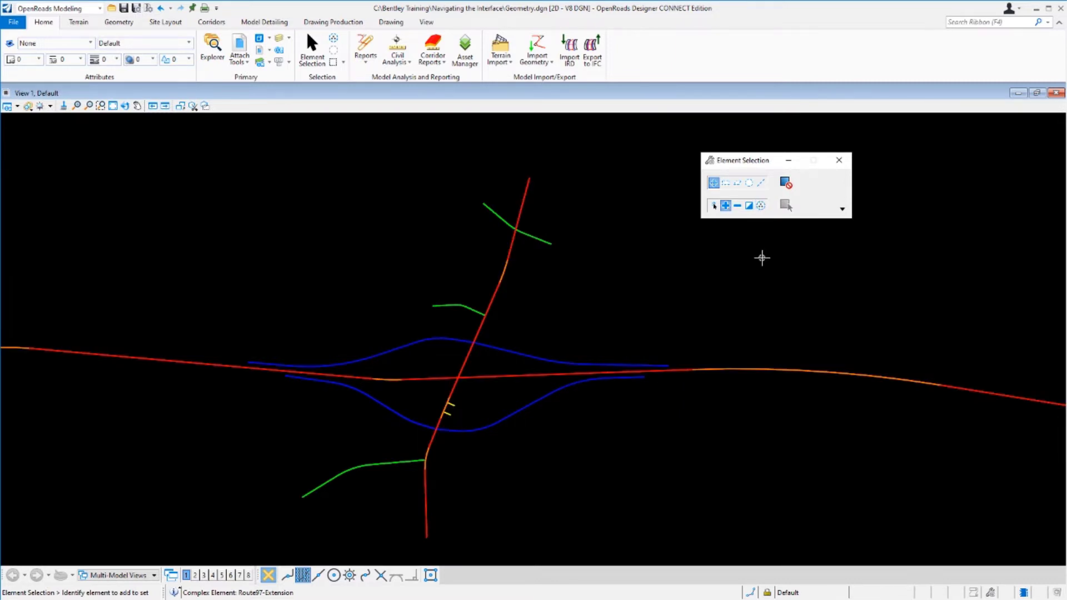
left_click(760, 207)
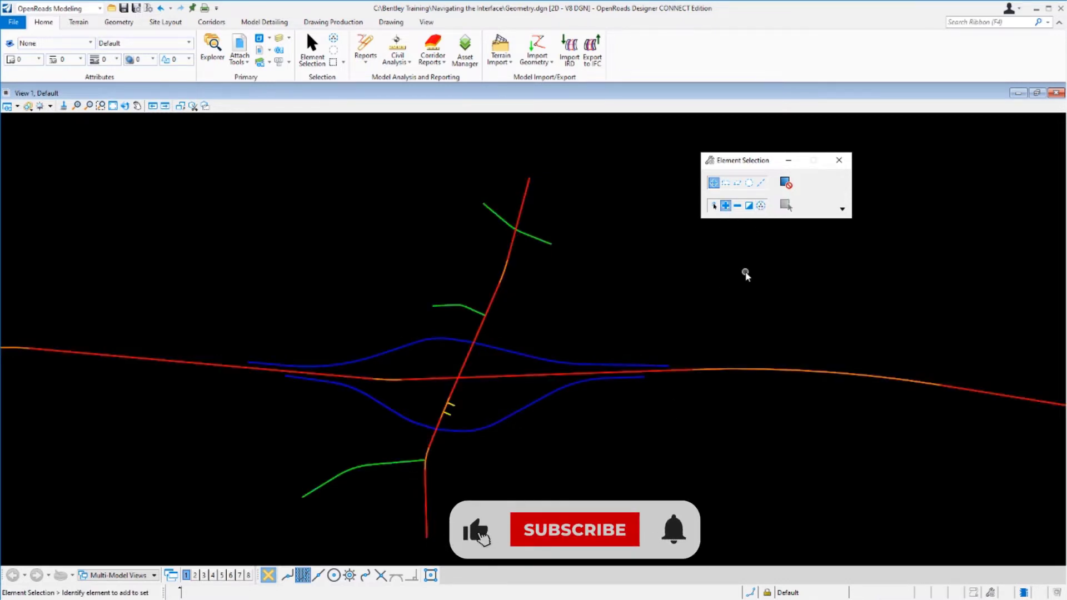
left_click(714, 206)
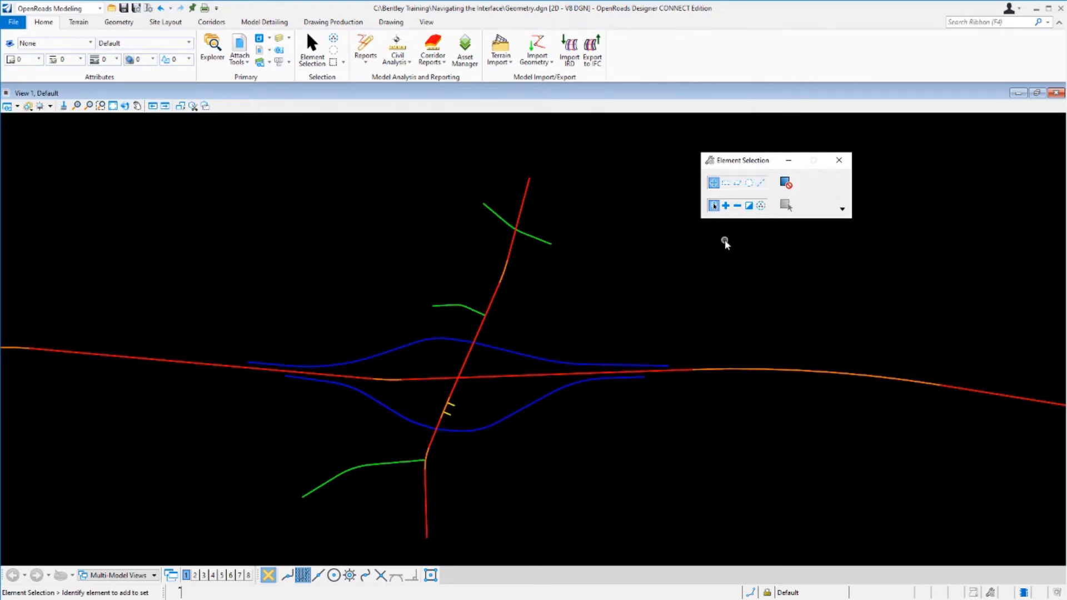
Expand the Element Selection attribute filters to examine the Level list and collapse them again.
left_click(714, 205)
left_click(843, 210)
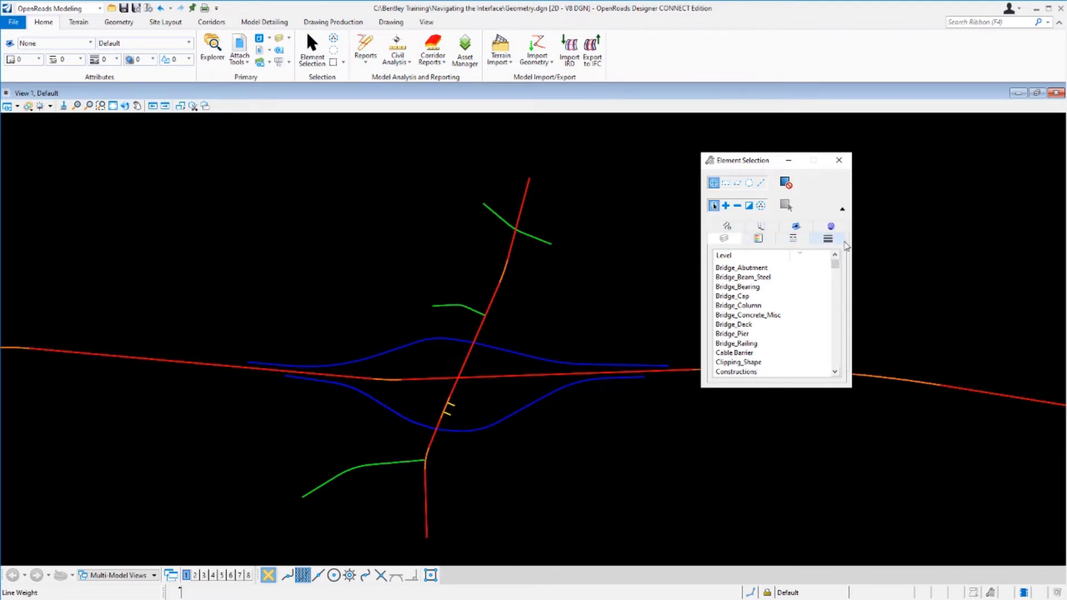
left_click(842, 209)
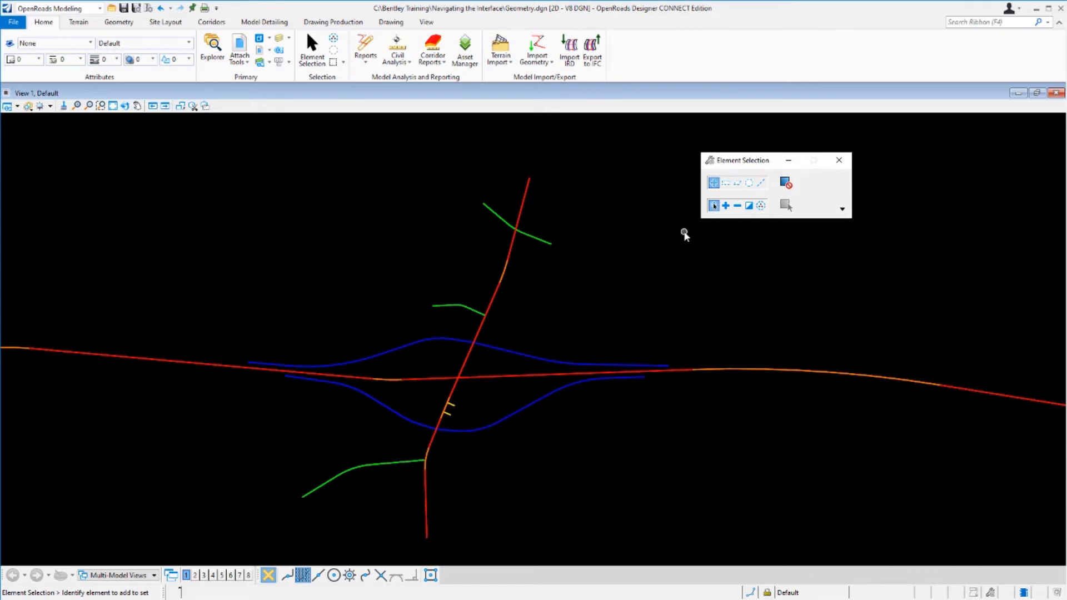
Select all the alignments around the interchange with a selection window and clear the selection.
left_click_drag(685, 232, 237, 529)
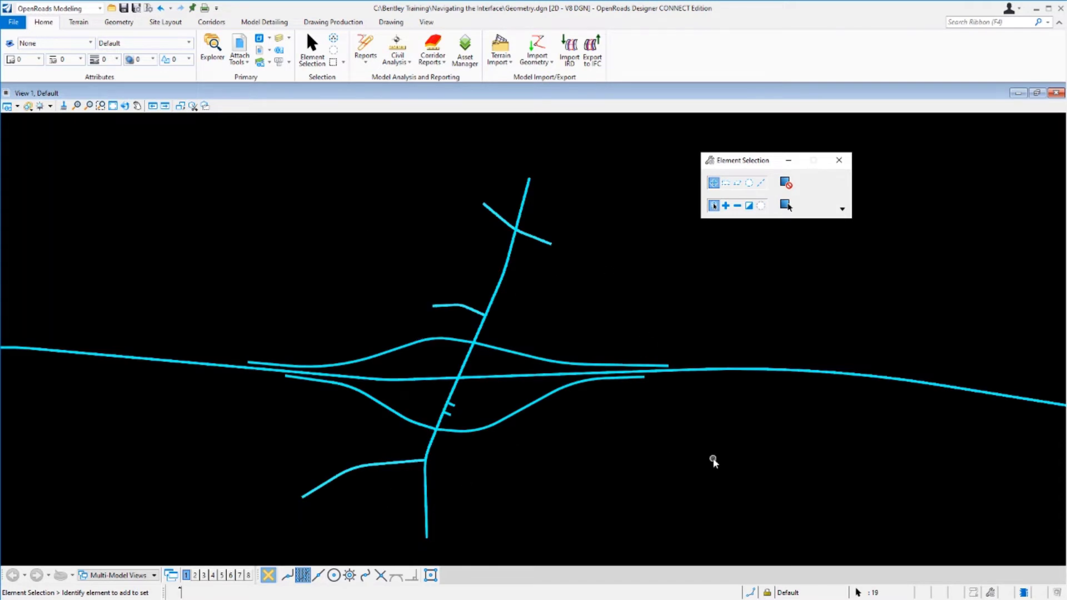
left_click(713, 461)
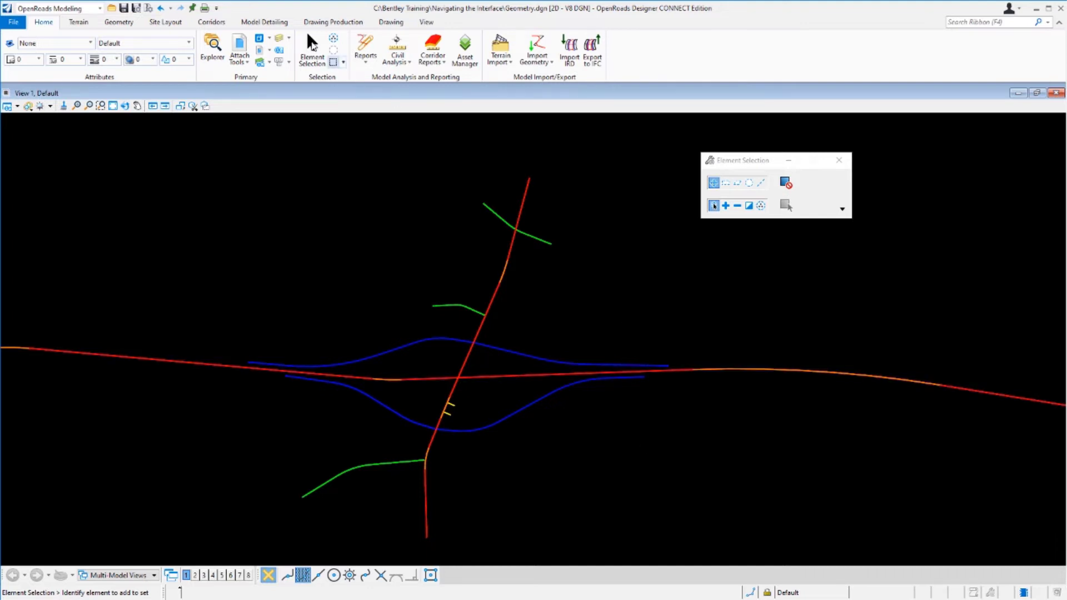
Select the LondonRd alignment with the Element Selection tool to view its bearings and lengths, and deselect it.
left_click(313, 50)
mouse_move(492, 302)
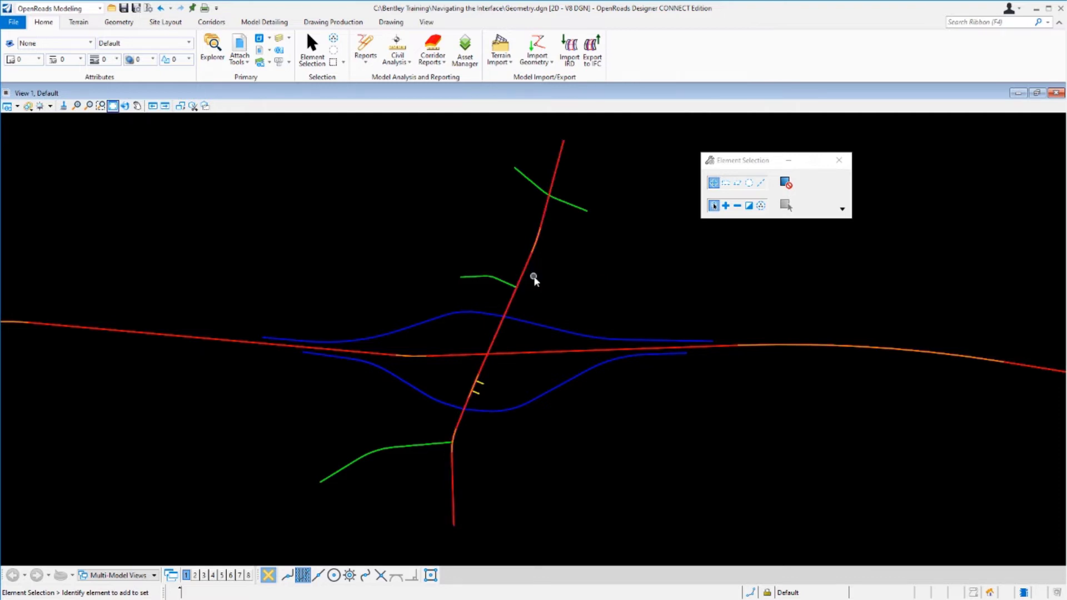
left_click(527, 271)
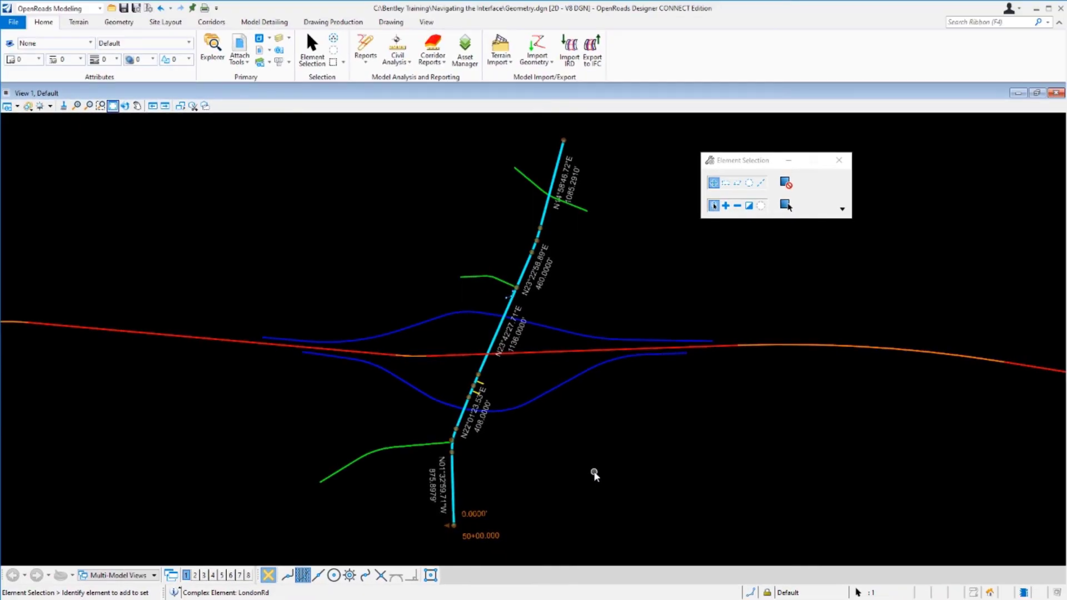
left_click(635, 268)
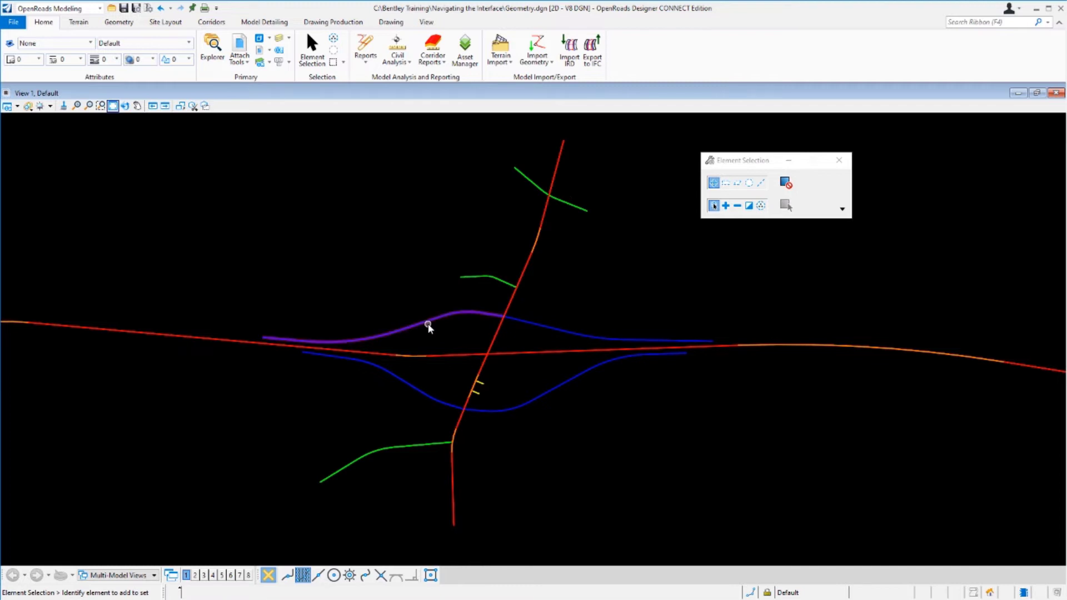
Select the RampB alignment, open its 2810.0000' radius value for editing, and leave it by deselecting the ramp.
scroll(458, 329, "up", 3)
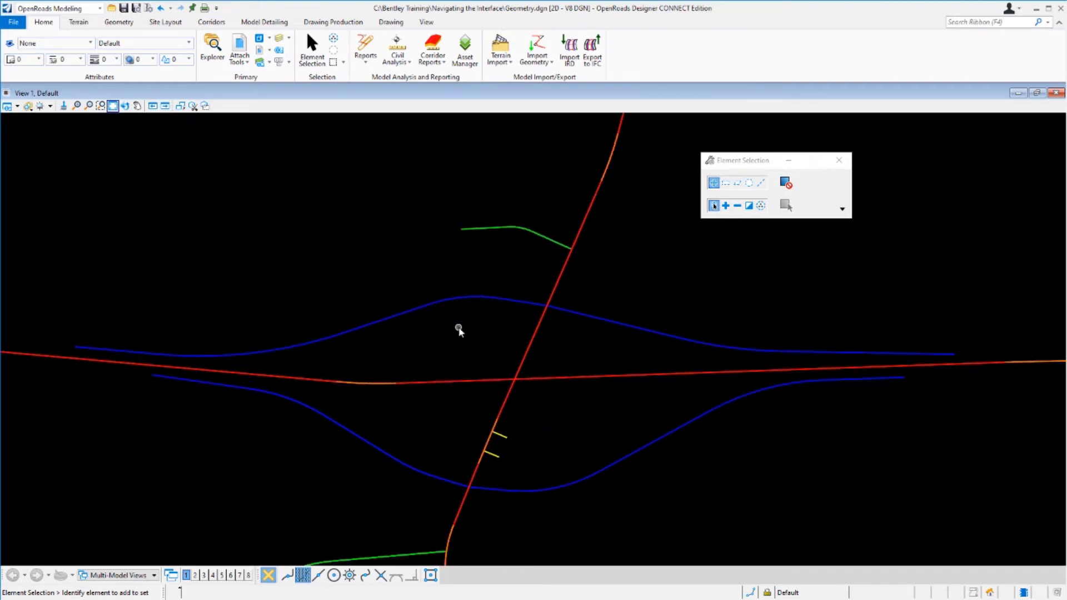
left_click(370, 327)
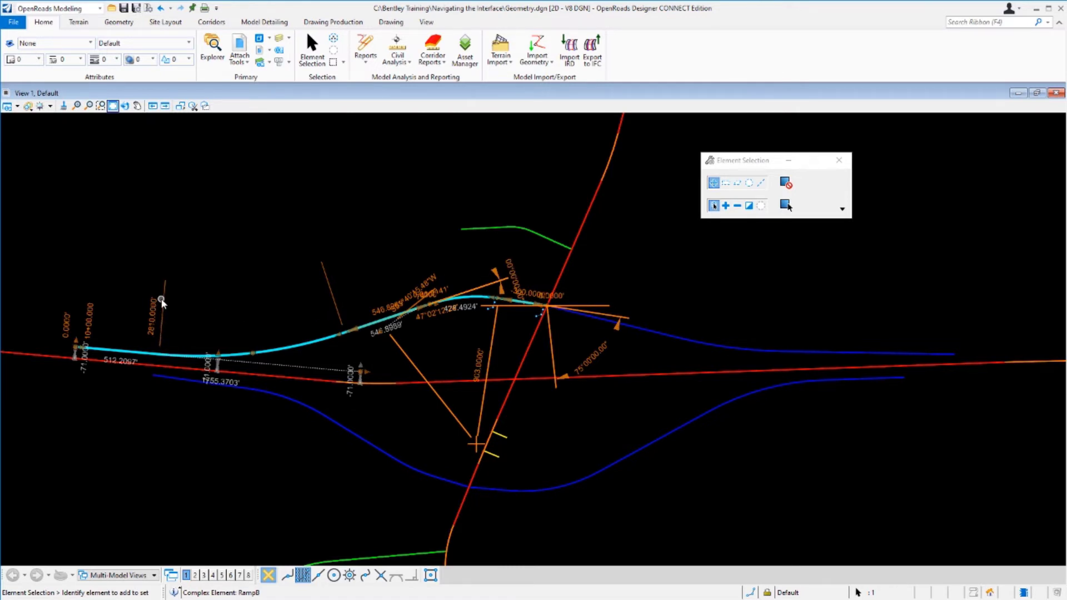
left_click(153, 323)
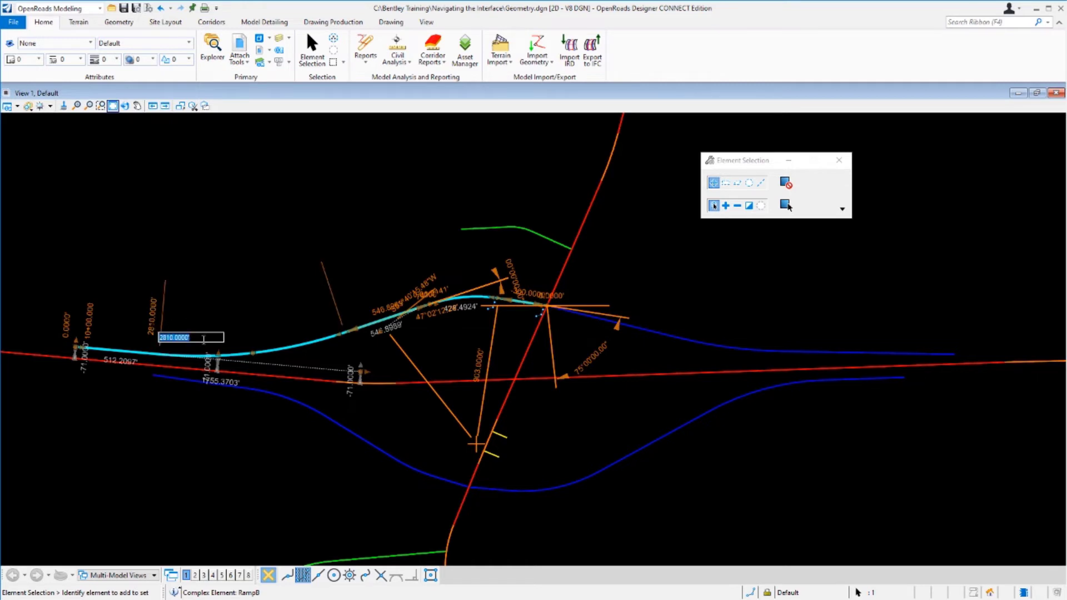
left_click(220, 301)
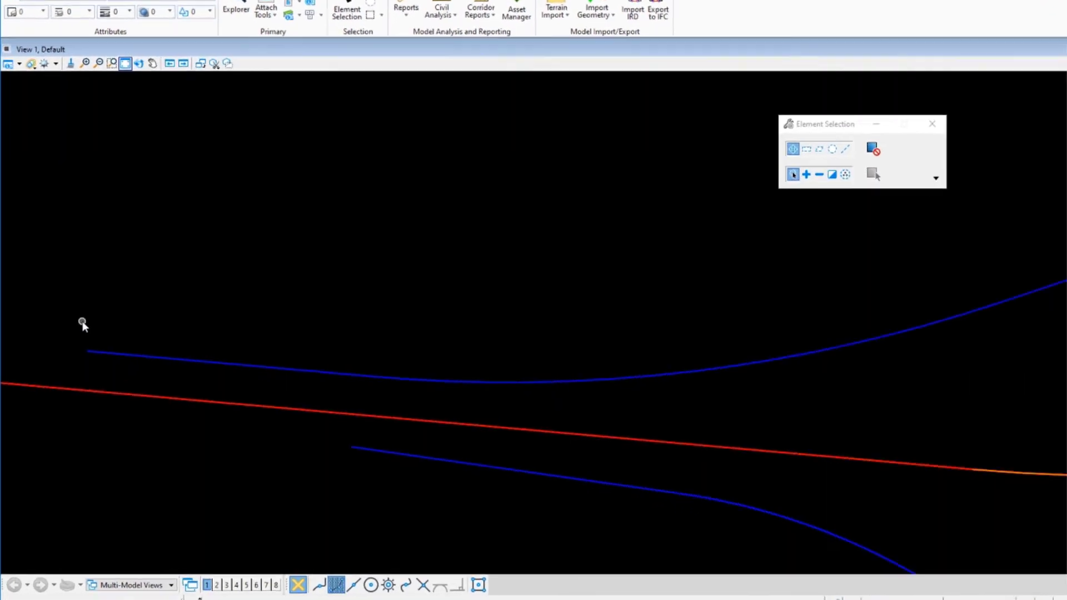
Select the RampB alignment again to examine the offset and station annotations near its western start, and deselect it.
left_click(167, 310)
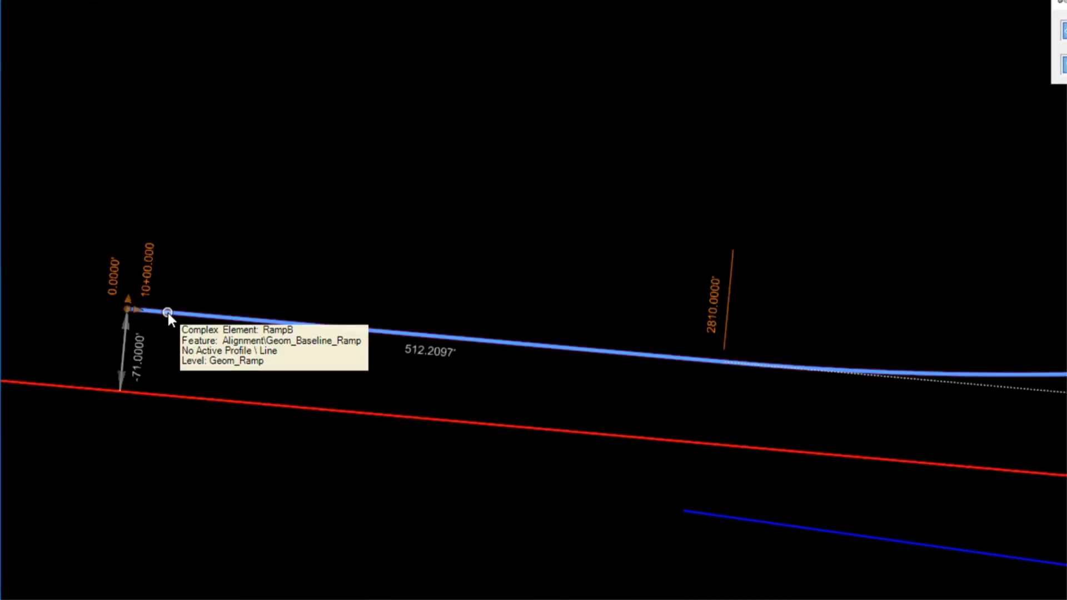
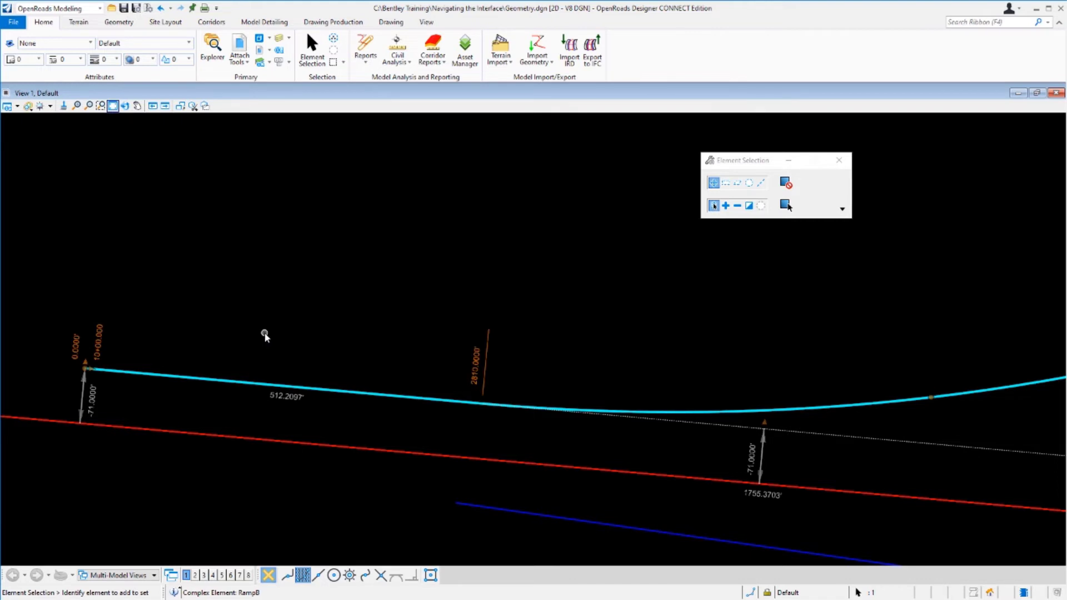
left_click(264, 337)
scroll(286, 305, "down", 5)
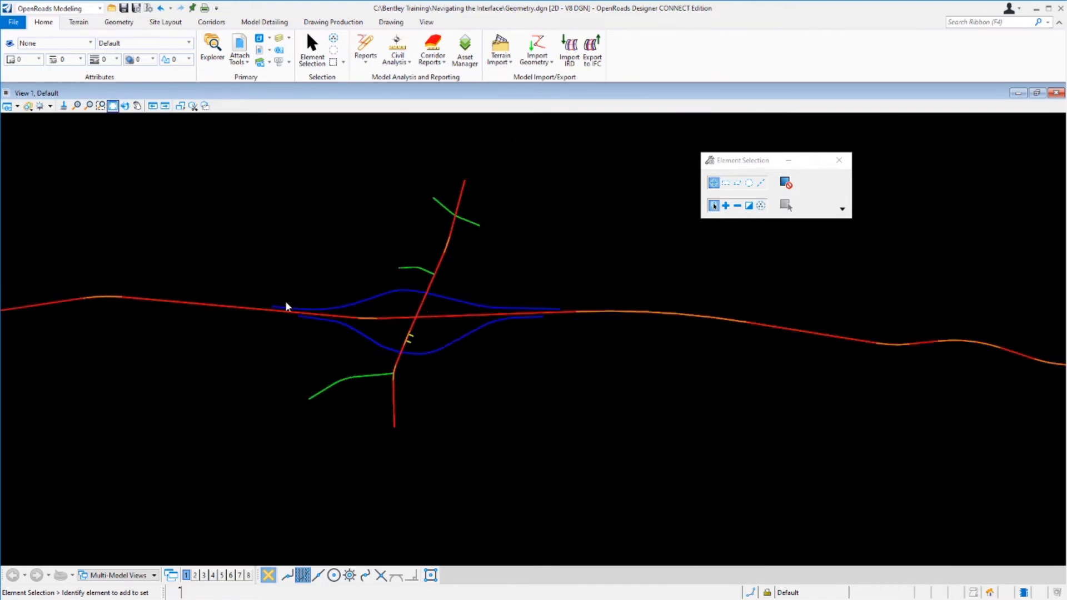
Select the RampD alignment southeast of the interchange and examine the overlapping annotations at its eastern end.
scroll(384, 235, "up", 1)
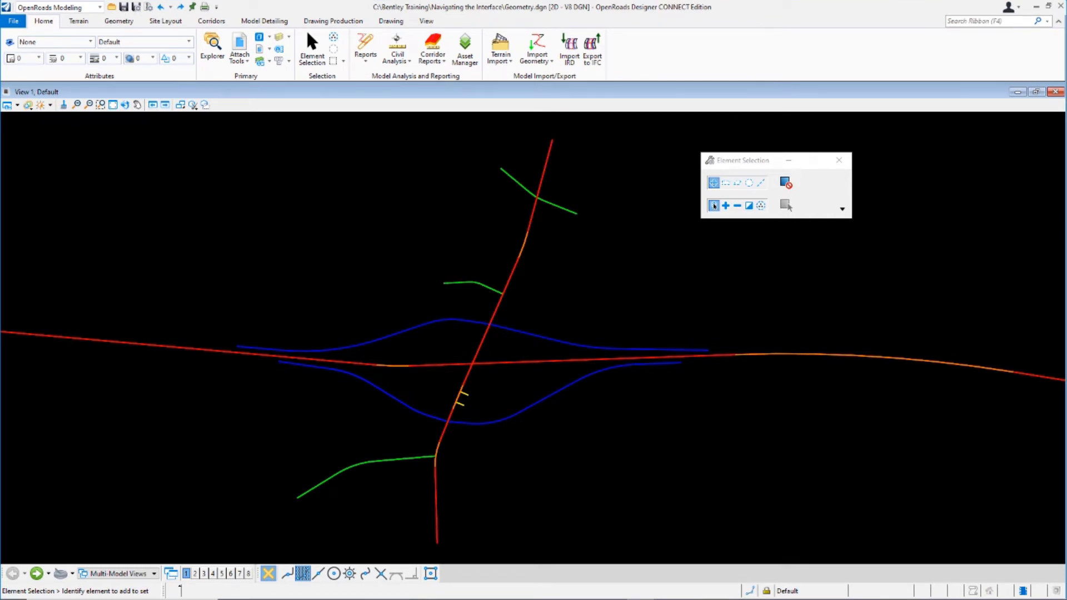
left_click(576, 384)
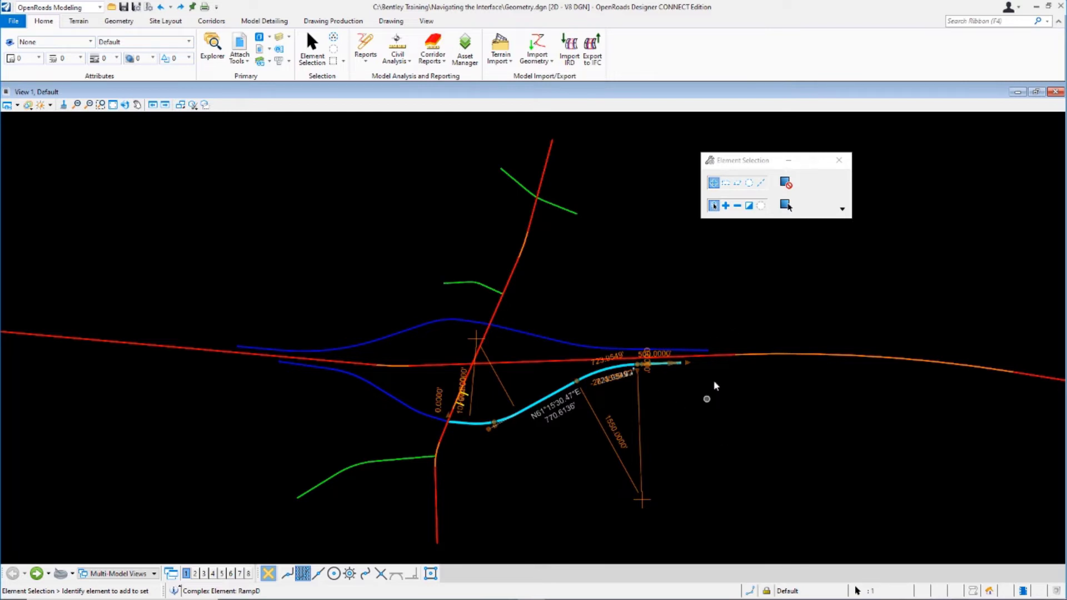
scroll(690, 367, "up", 5)
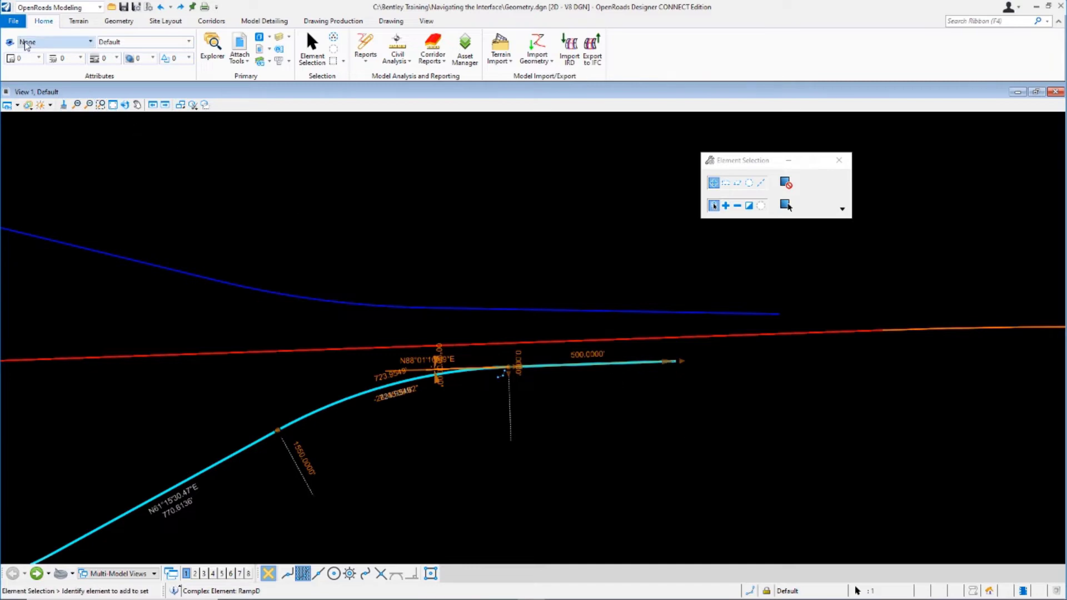
In the user preferences, set the Manipulator Size to 20 in the civil view options.
left_click(9, 25)
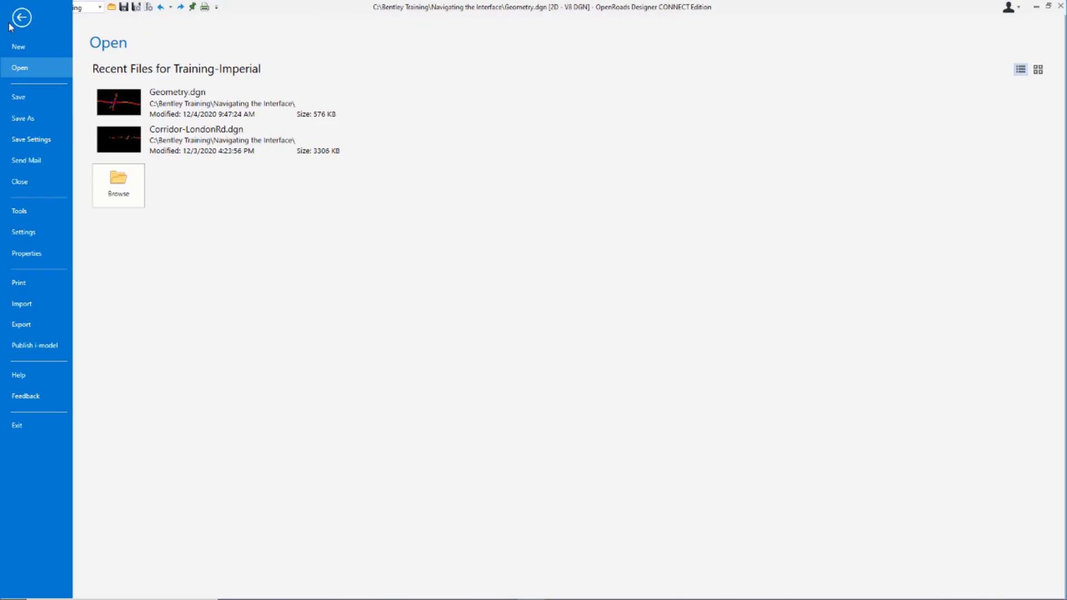
left_click(18, 231)
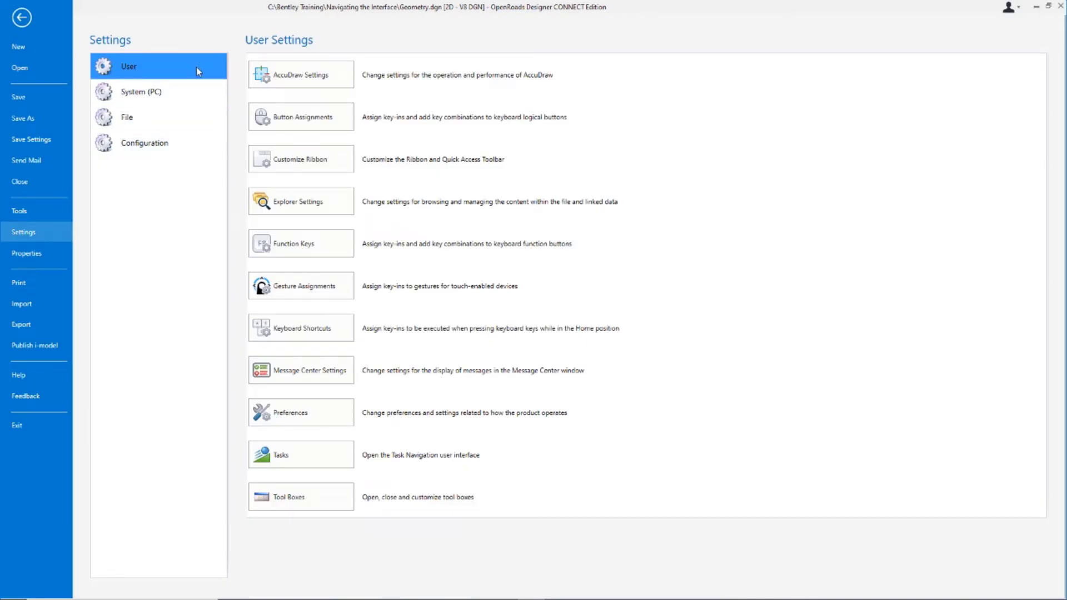
left_click(296, 414)
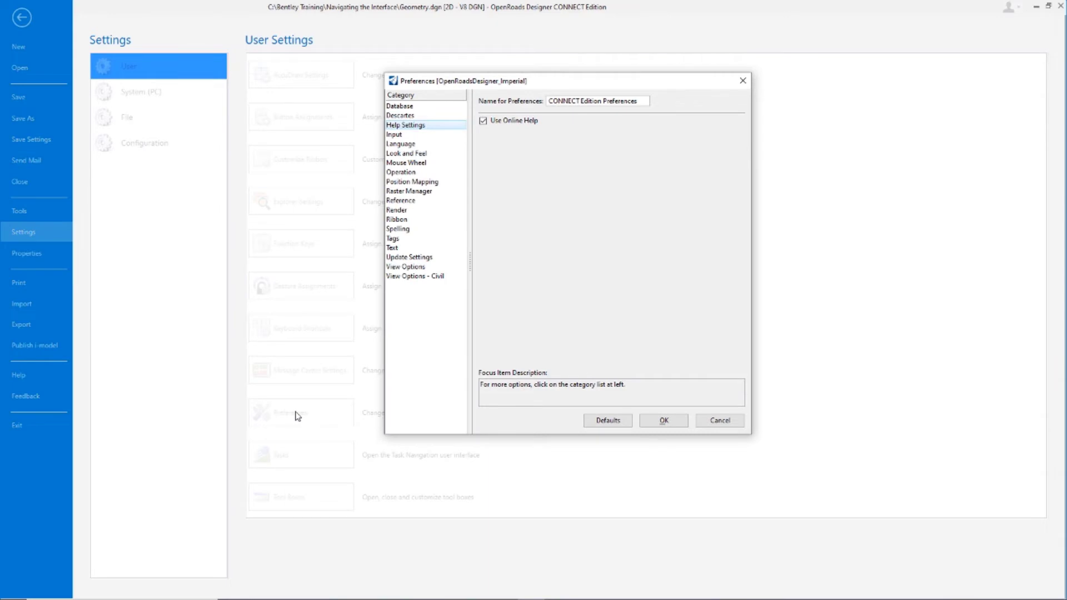
left_click(441, 278)
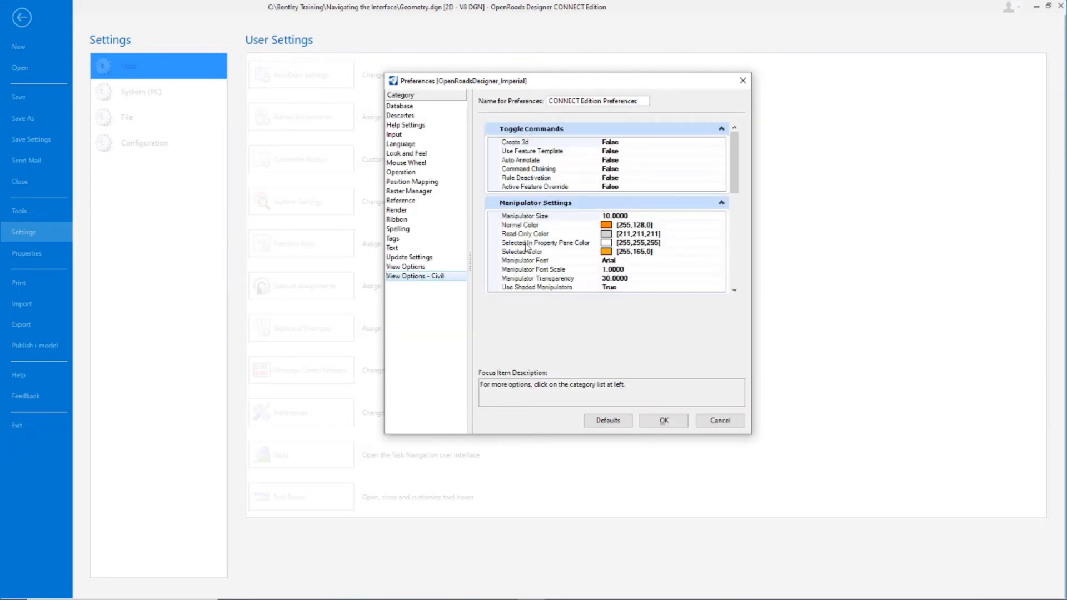
left_click(721, 203)
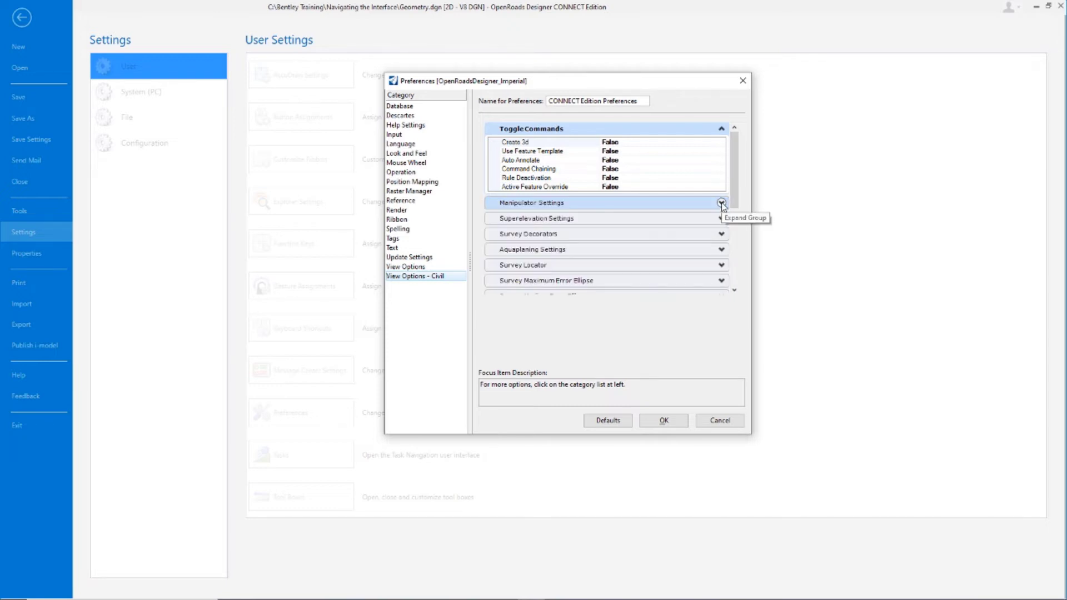
left_click(721, 204)
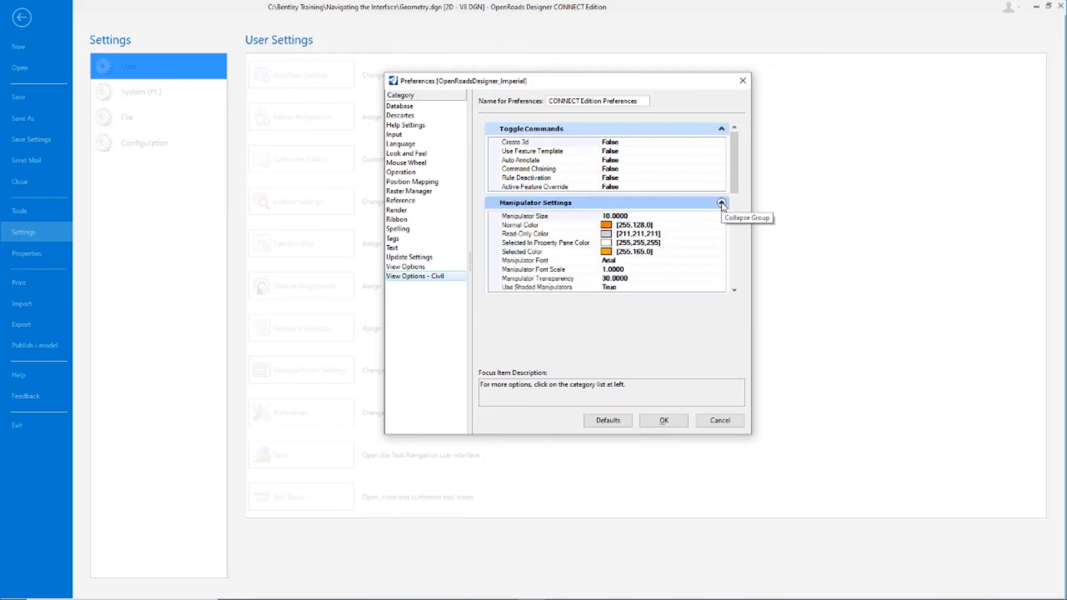
left_click(657, 216)
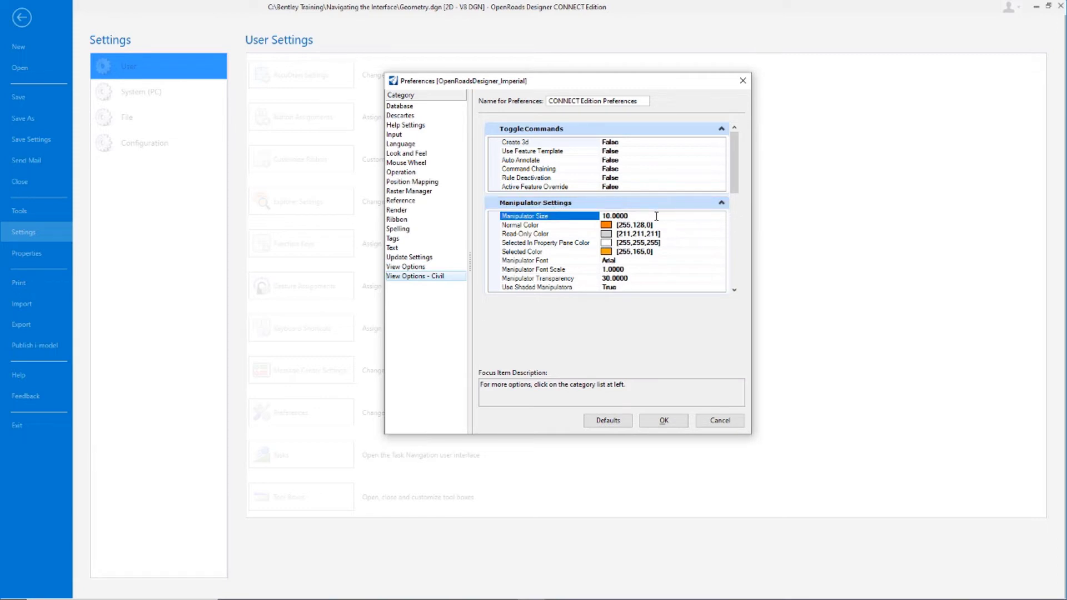
left_click(612, 216)
type("20")
key("Return")
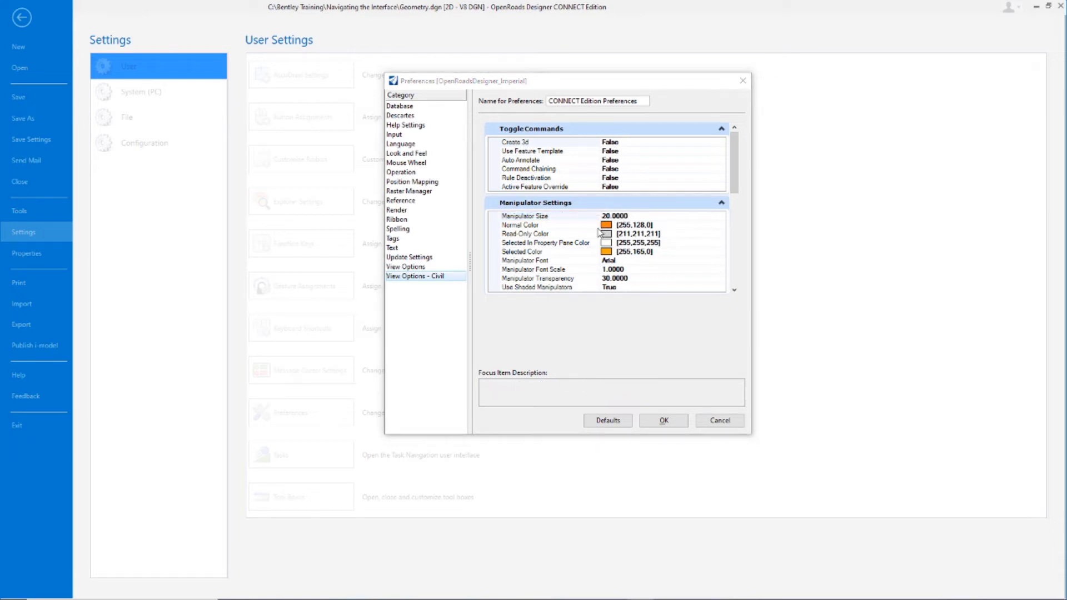
Set the manipulators' Normal Color to magenta (255,0,255).
left_click(721, 226)
left_click(721, 226)
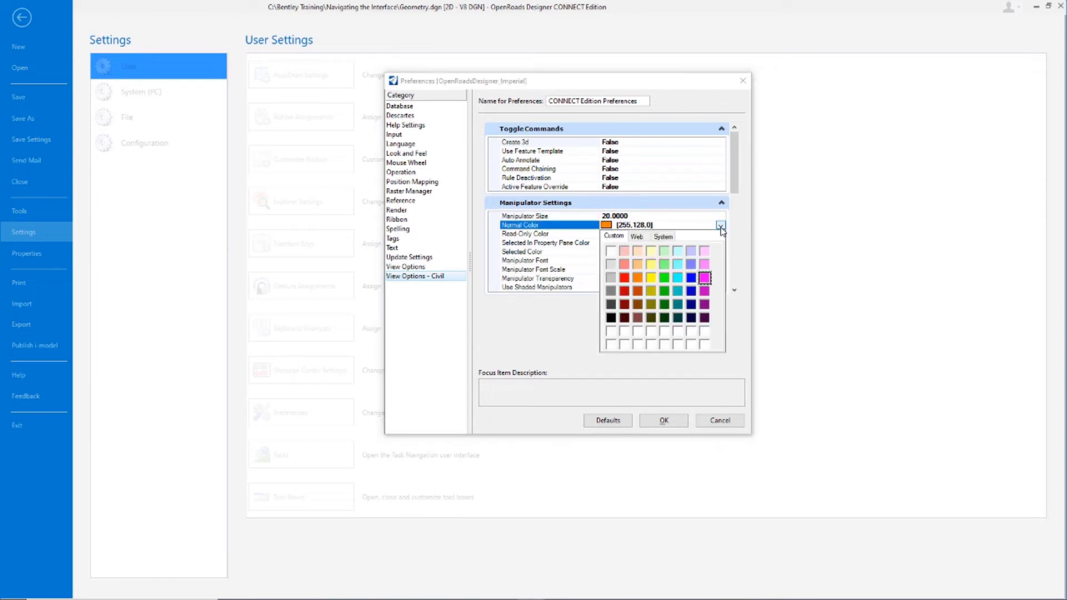
left_click(705, 277)
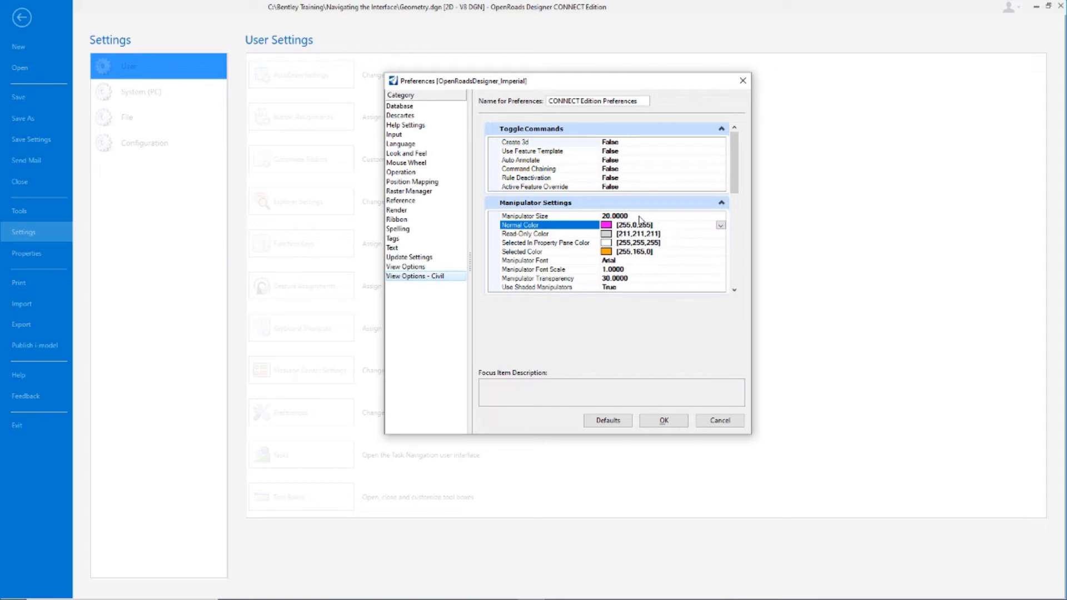
Set the Manipulator Font to Tahoma, apply the preferences and return to the drawing.
left_click(620, 261)
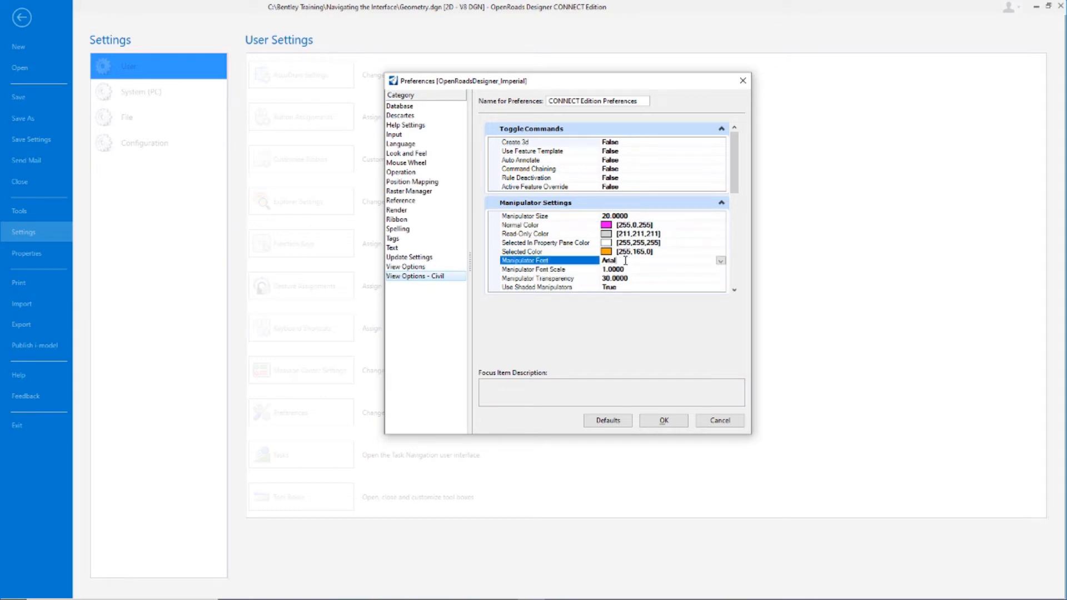
left_click(721, 260)
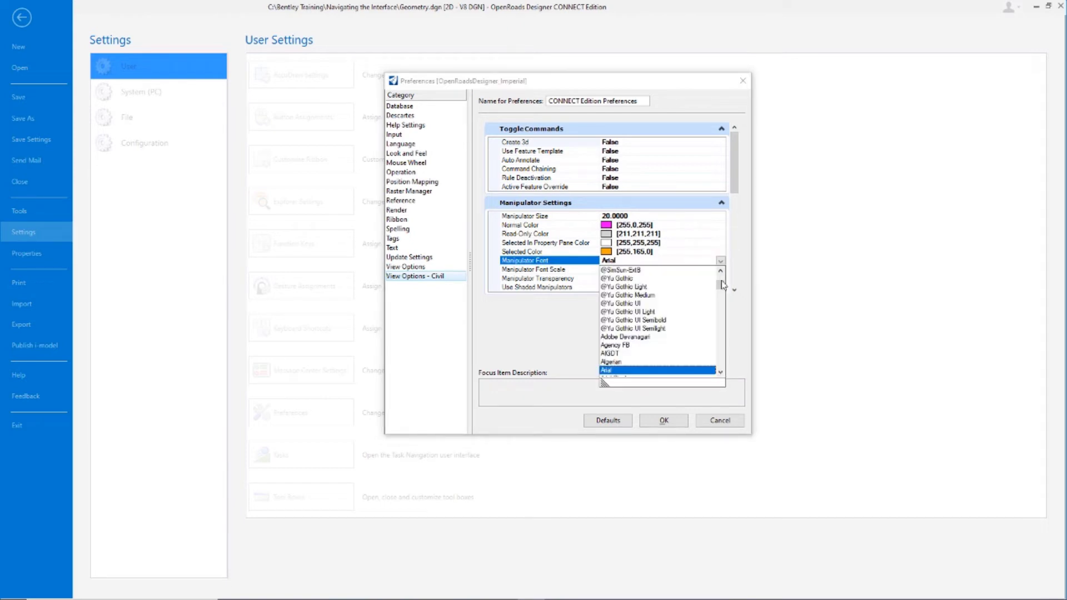
left_click_drag(721, 284, 709, 350)
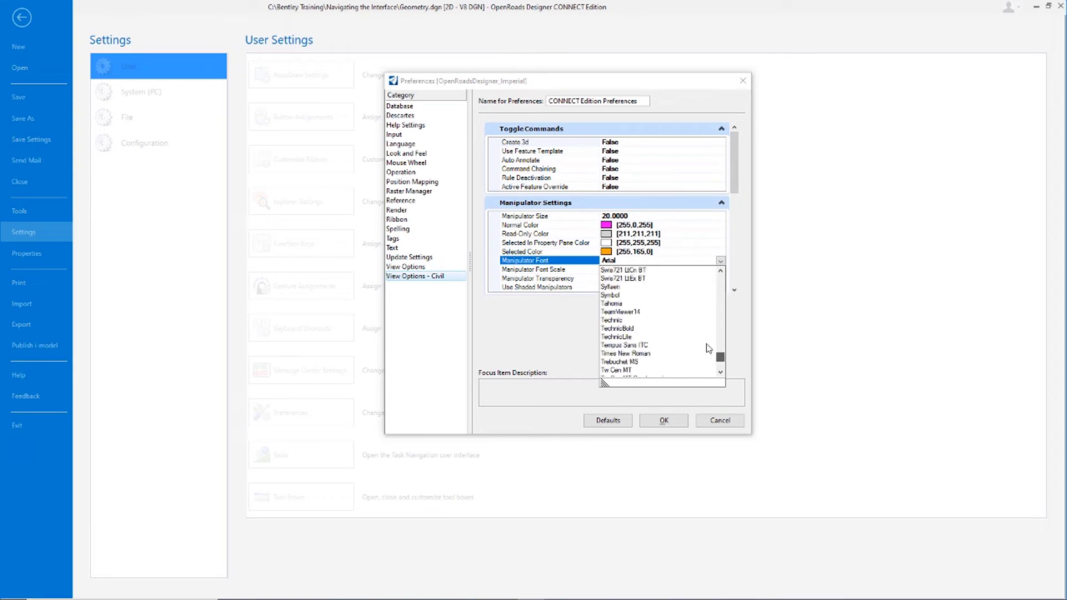
left_click(617, 304)
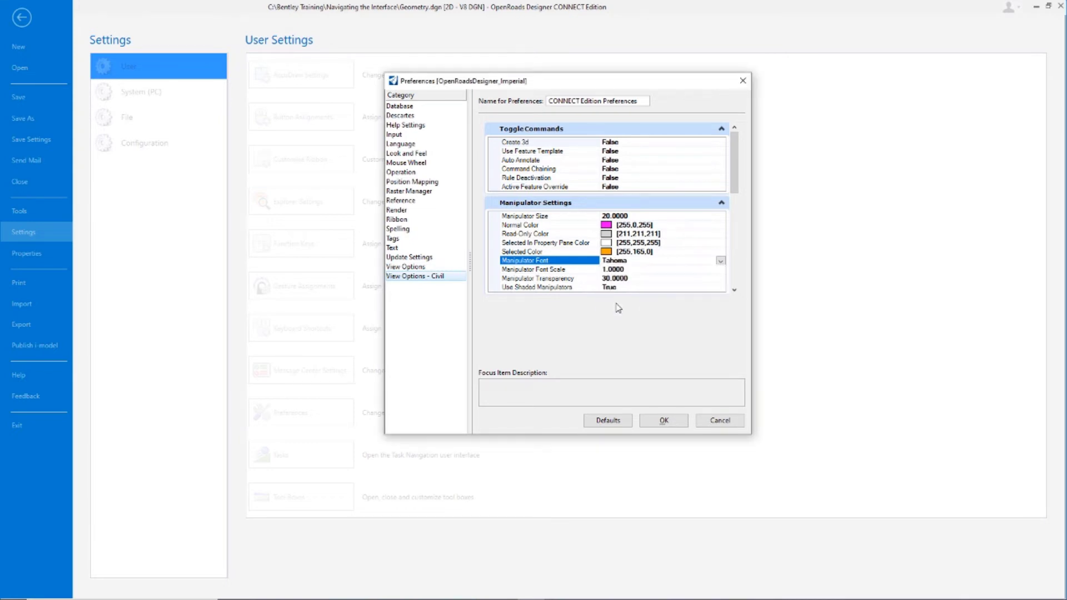
left_click(664, 421)
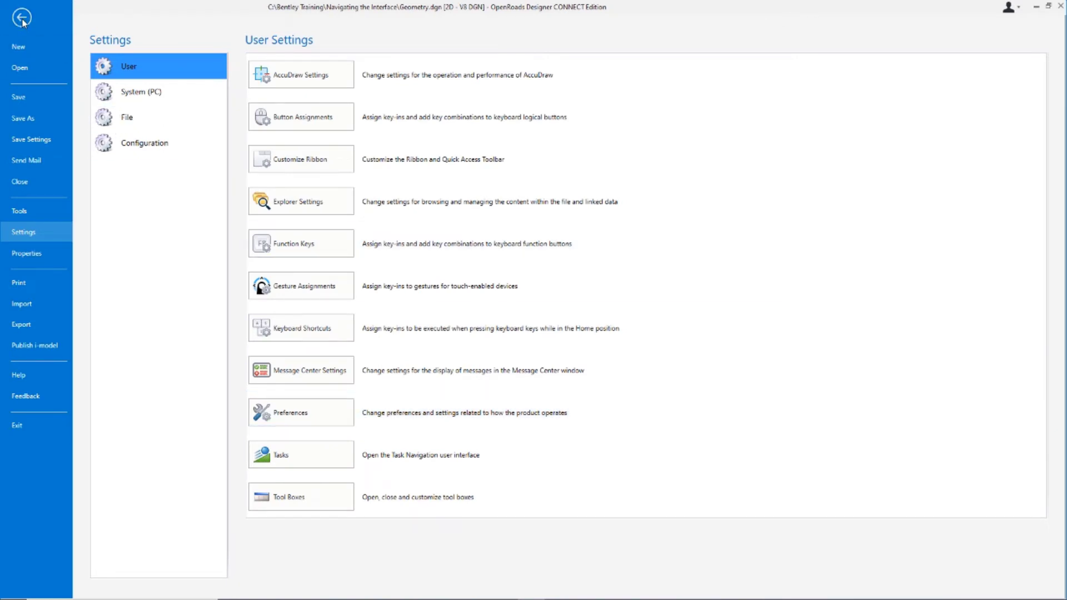
left_click(22, 19)
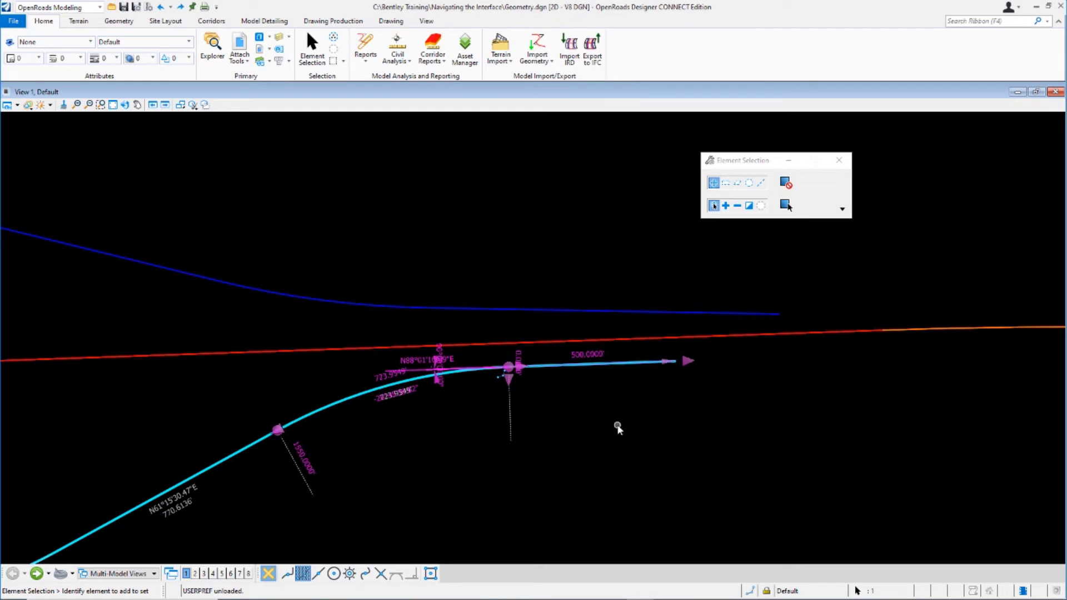
In the design file settings, set the working units' linear accuracy to 0.12.
left_click(14, 22)
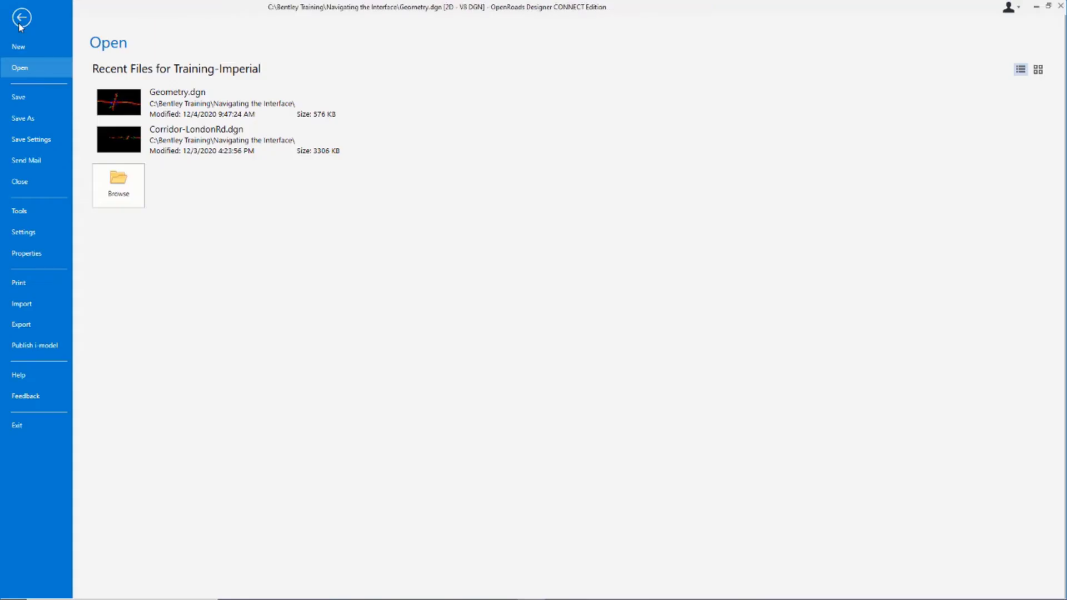
left_click(24, 232)
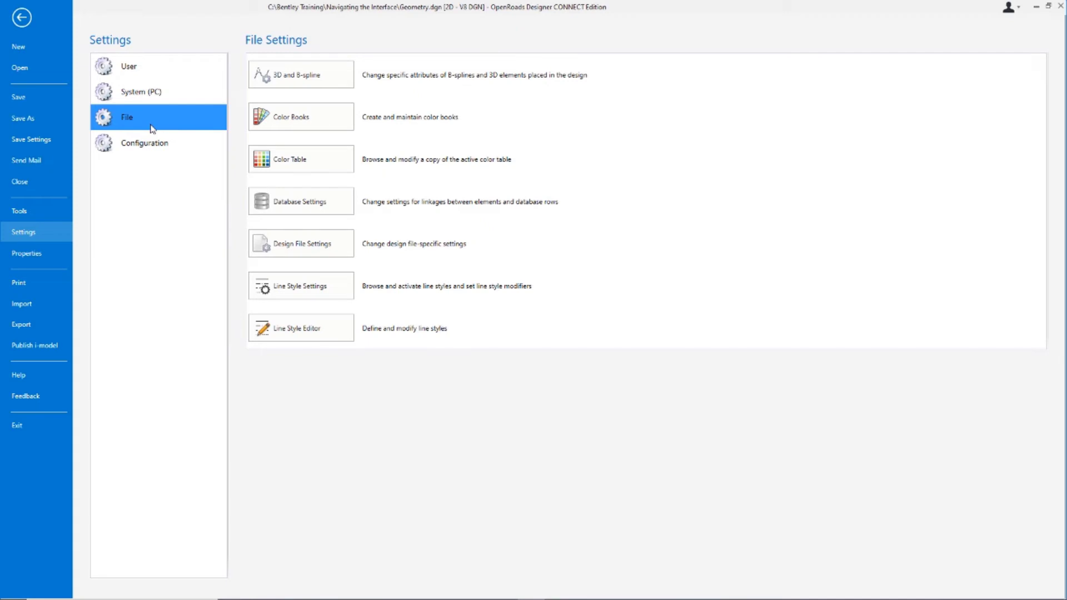
left_click(324, 242)
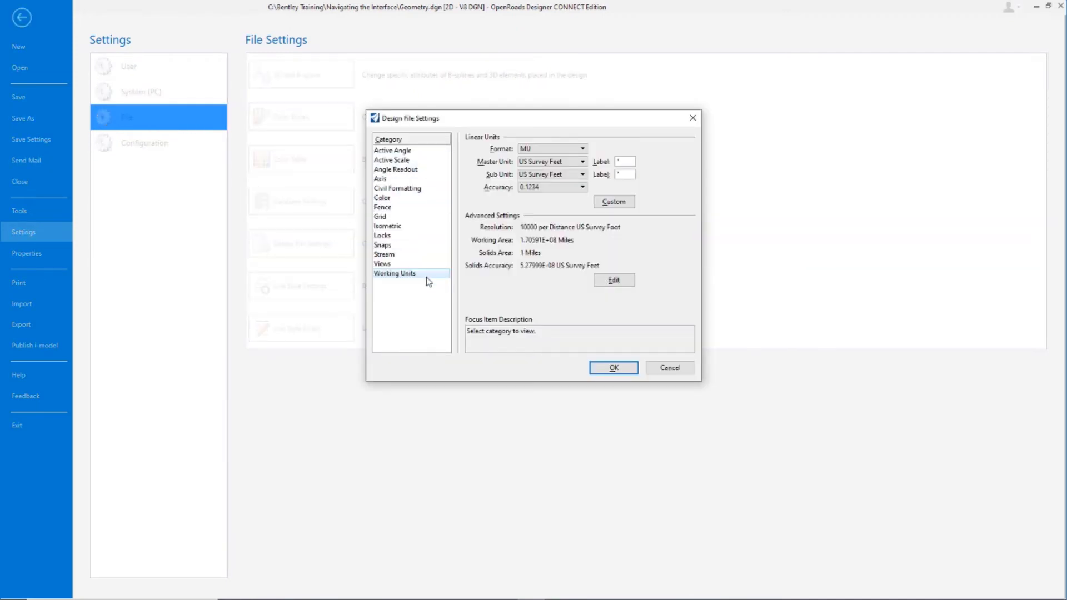
left_click(540, 188)
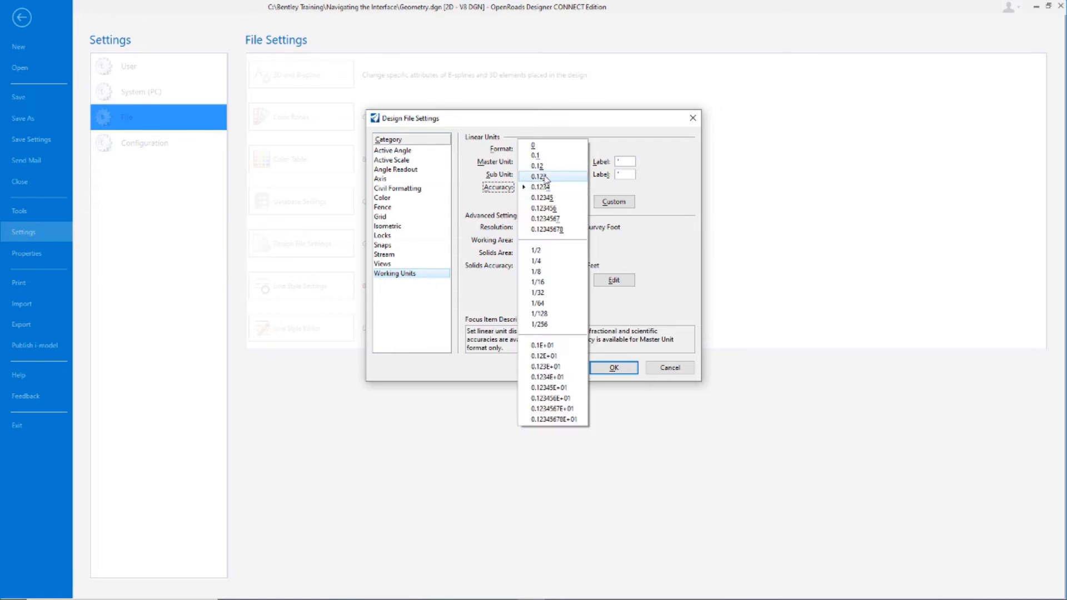
left_click(537, 166)
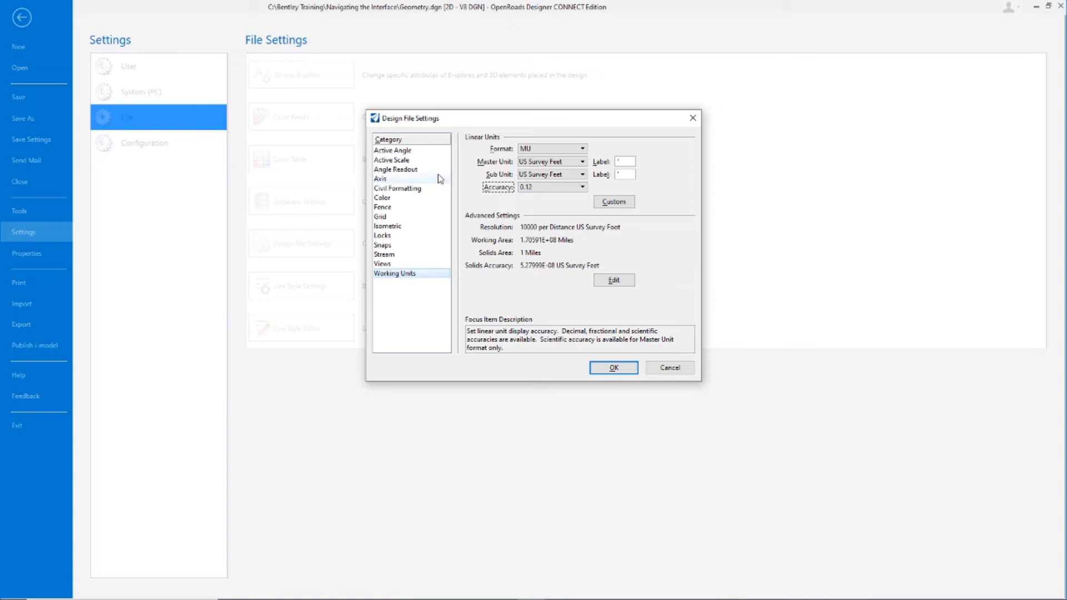
Set the angle readout accuracy to 0 in the design file settings.
left_click(420, 171)
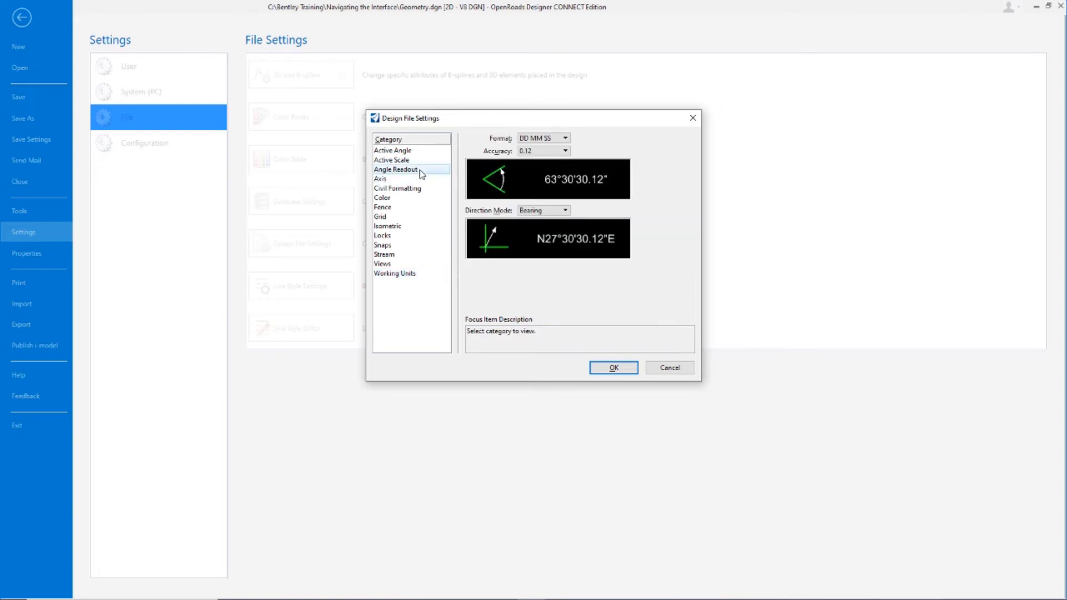
left_click(526, 151)
left_click(535, 131)
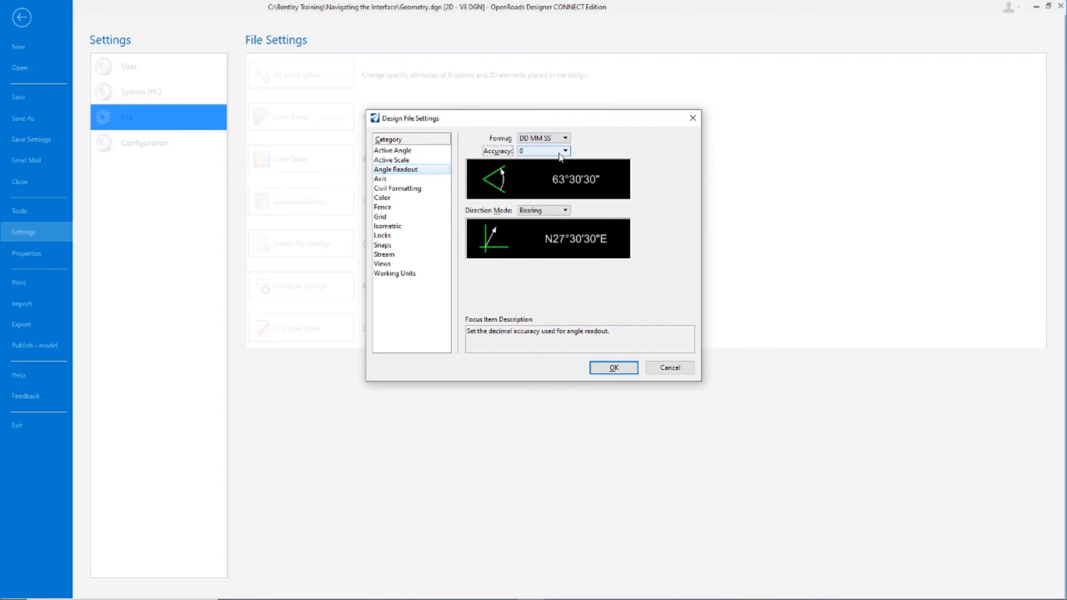
Set the station precision to 0.12 in the civil formatting, apply the design file settings and return to the drawing.
left_click(419, 189)
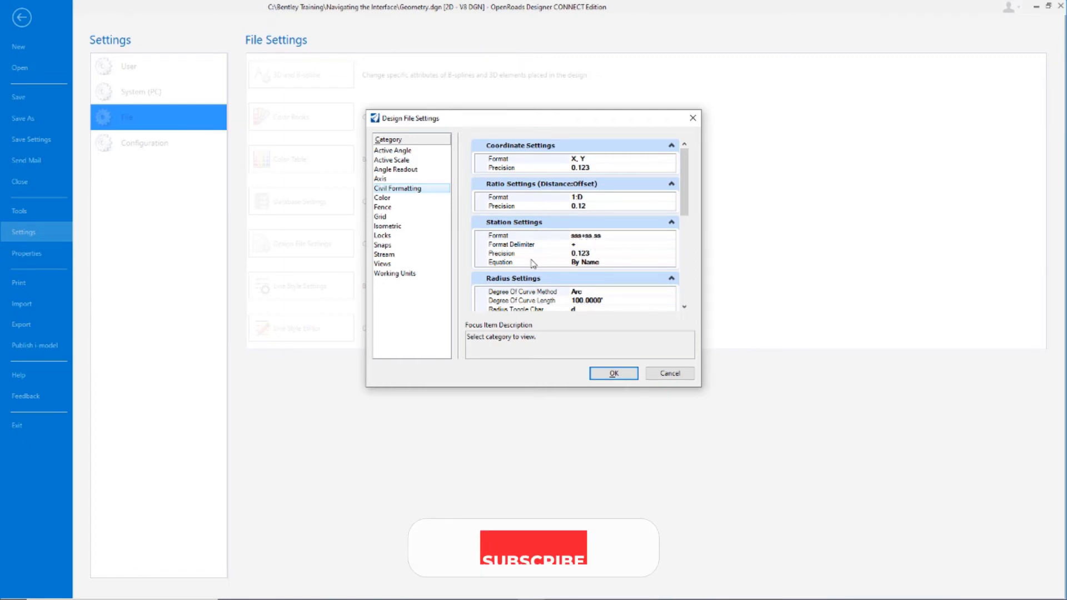
left_click(600, 254)
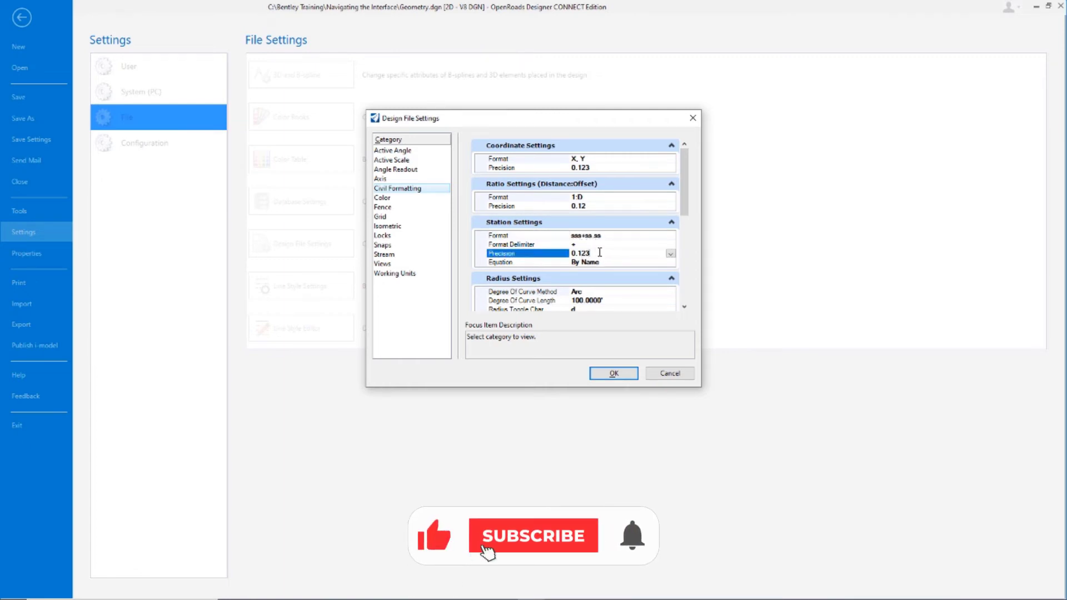
left_click(671, 254)
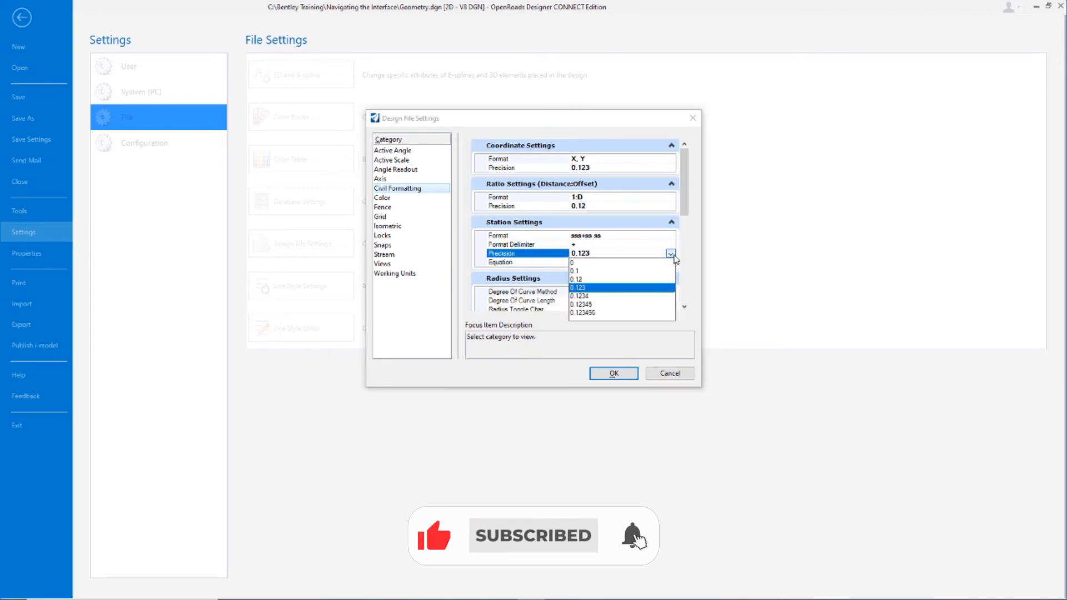
left_click(590, 285)
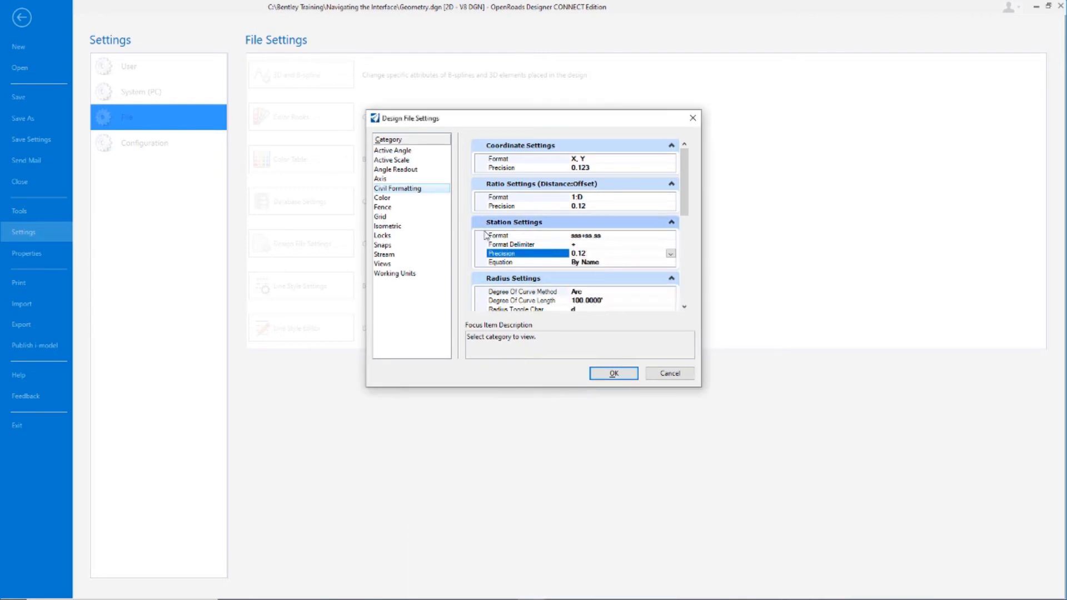
left_click(623, 377)
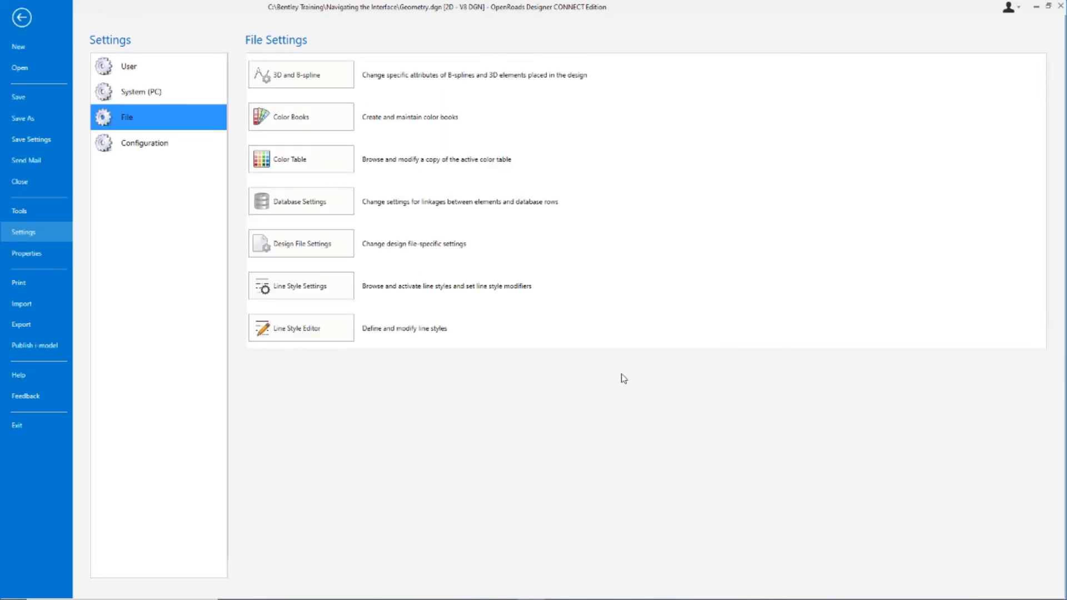
left_click(22, 18)
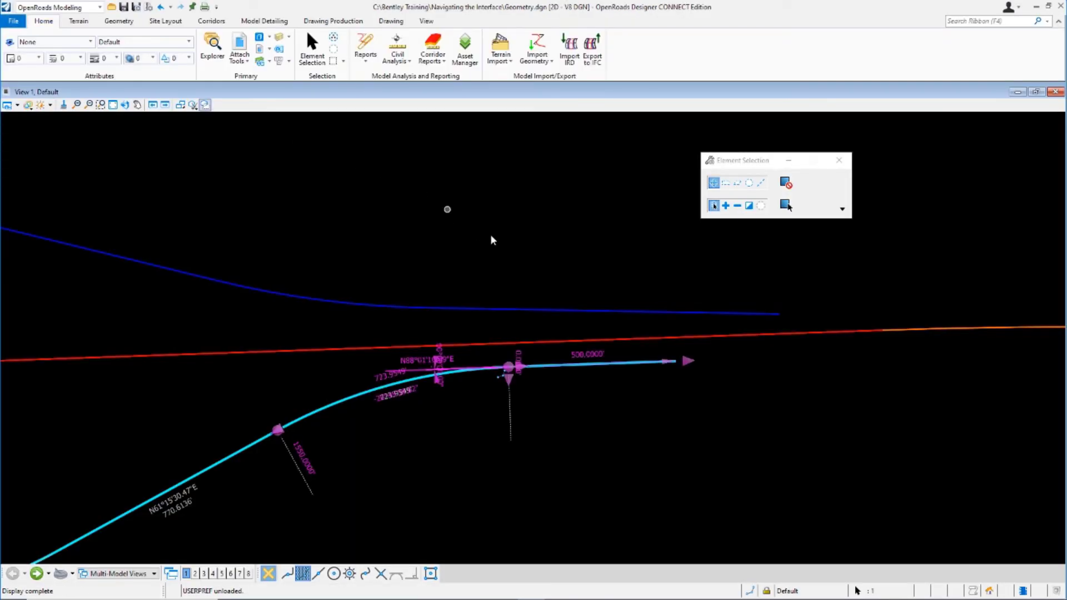
Reselect the RampD alignment to check its annotations with the new precision, and deselect it.
left_click(586, 367)
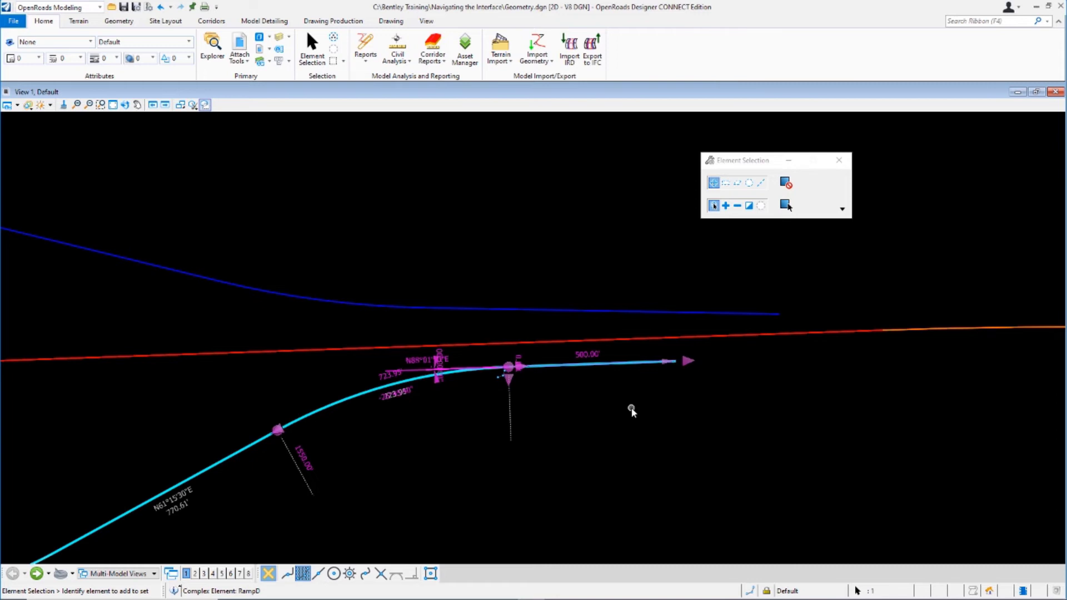
left_click(596, 354)
left_click(603, 394)
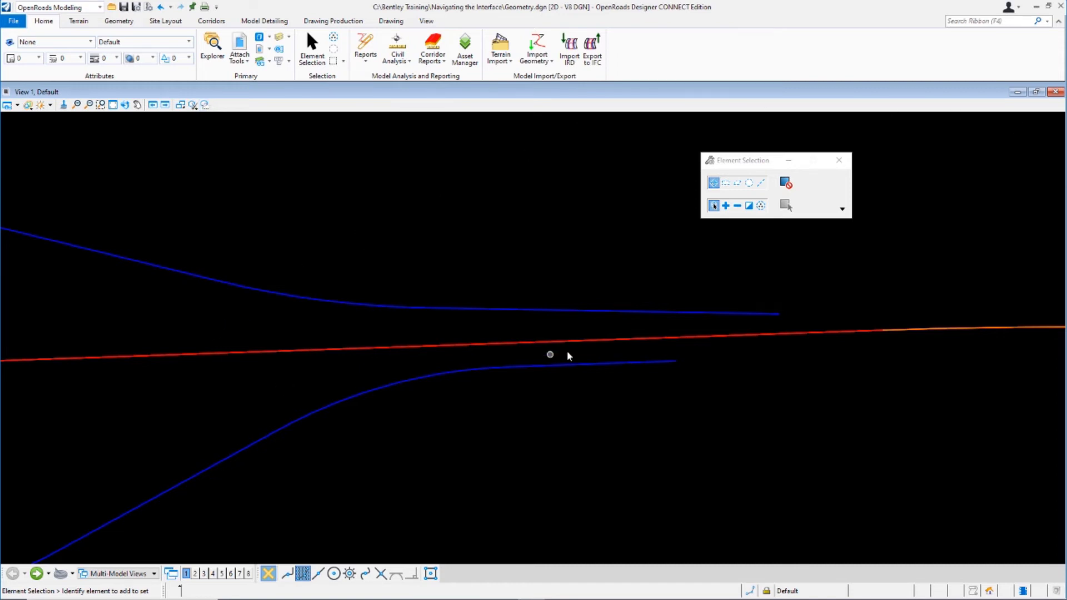
Select RampD again to bring up its context toolbar with the Properties tool, deselect it and show the whole interchange.
left_click(585, 364)
left_click(561, 367)
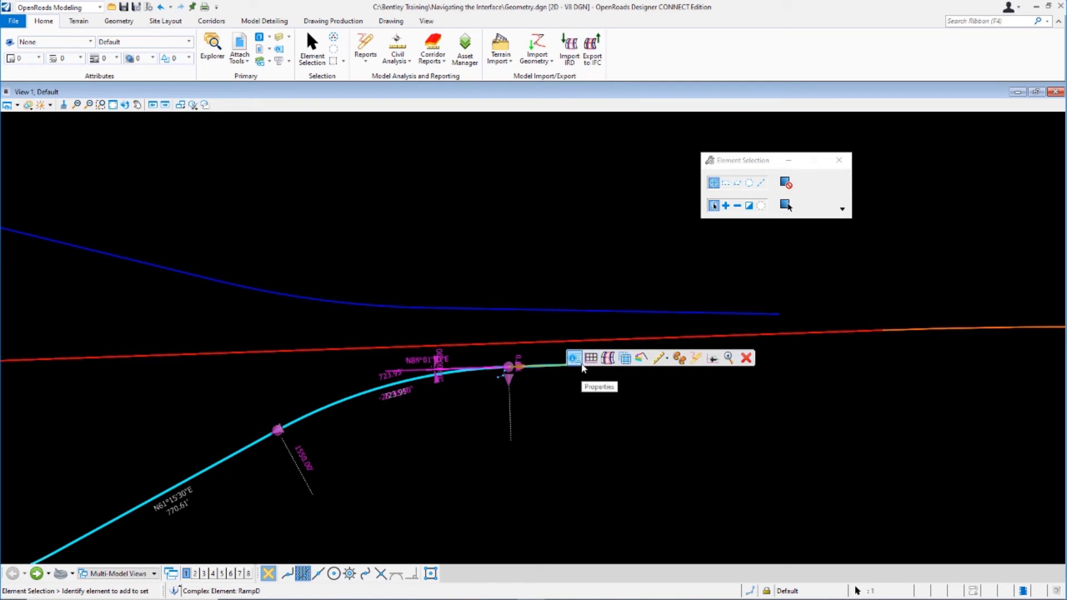
left_click(574, 398)
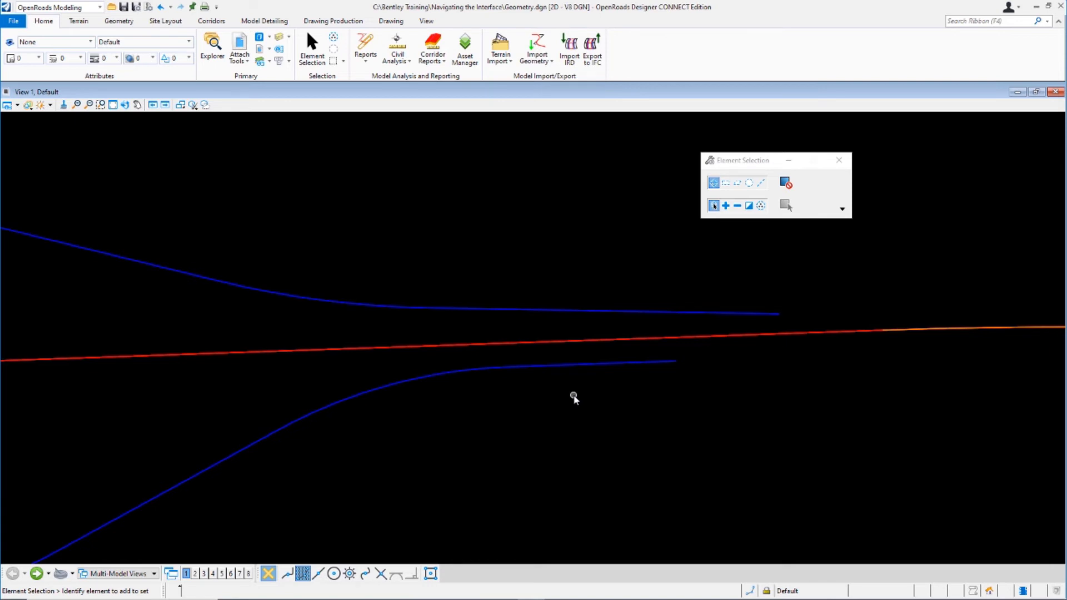
scroll(574, 398, "down", 5)
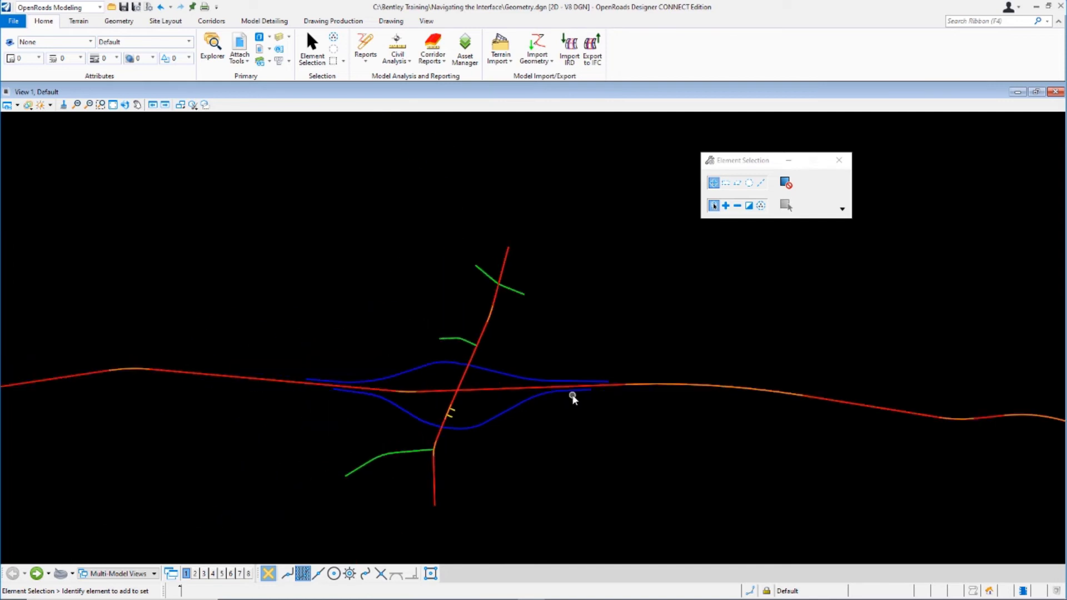
scroll(574, 398, "up", 1)
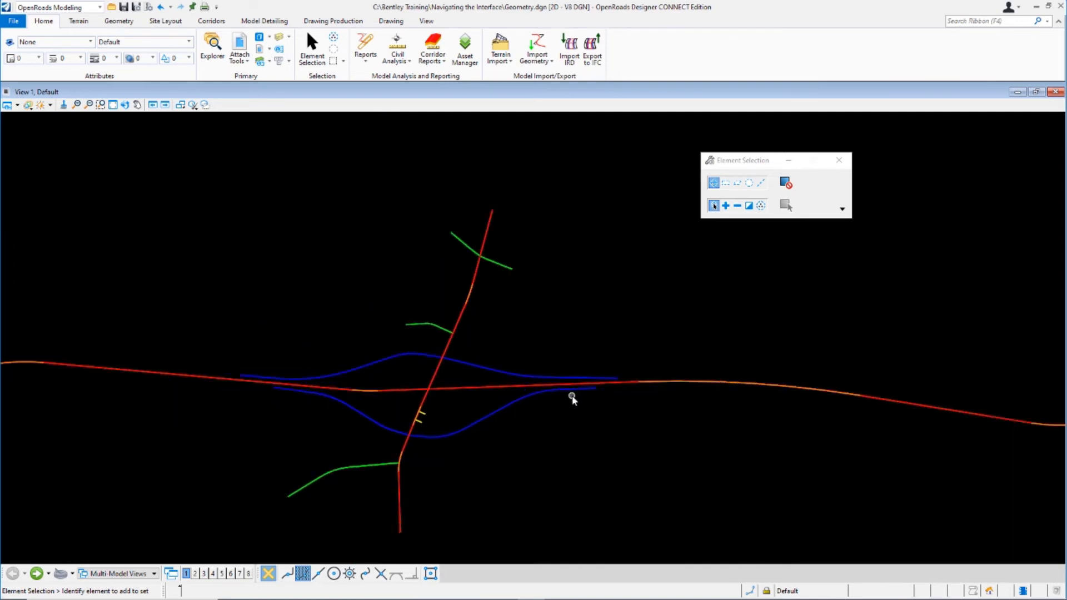
Remove the Extension suffix from the feature name of the Route97-Extension alignment in its properties and deselect it.
left_click(470, 392)
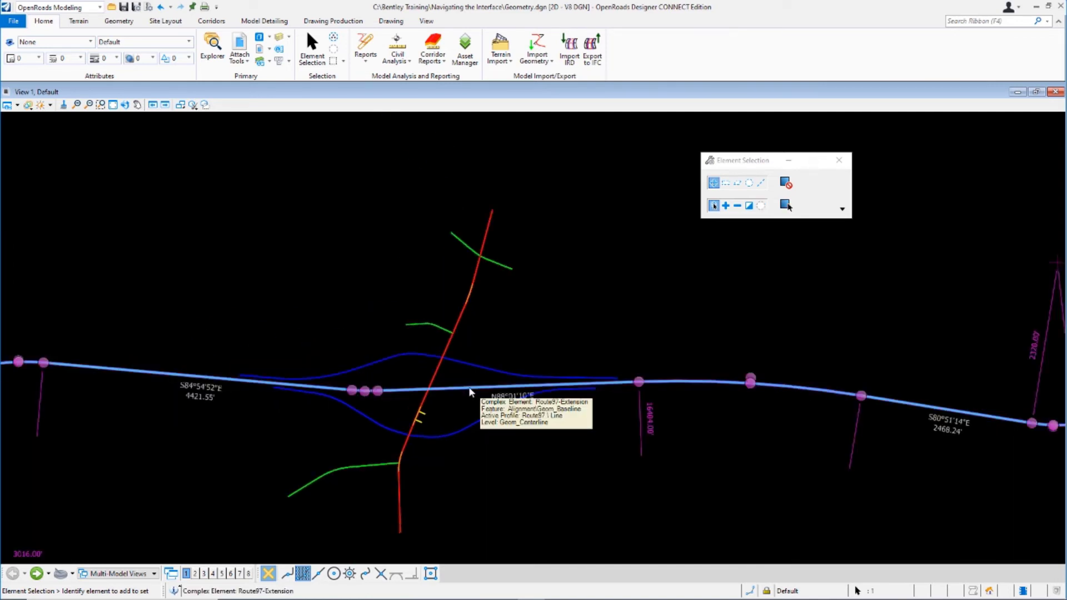
mouse_move(479, 389)
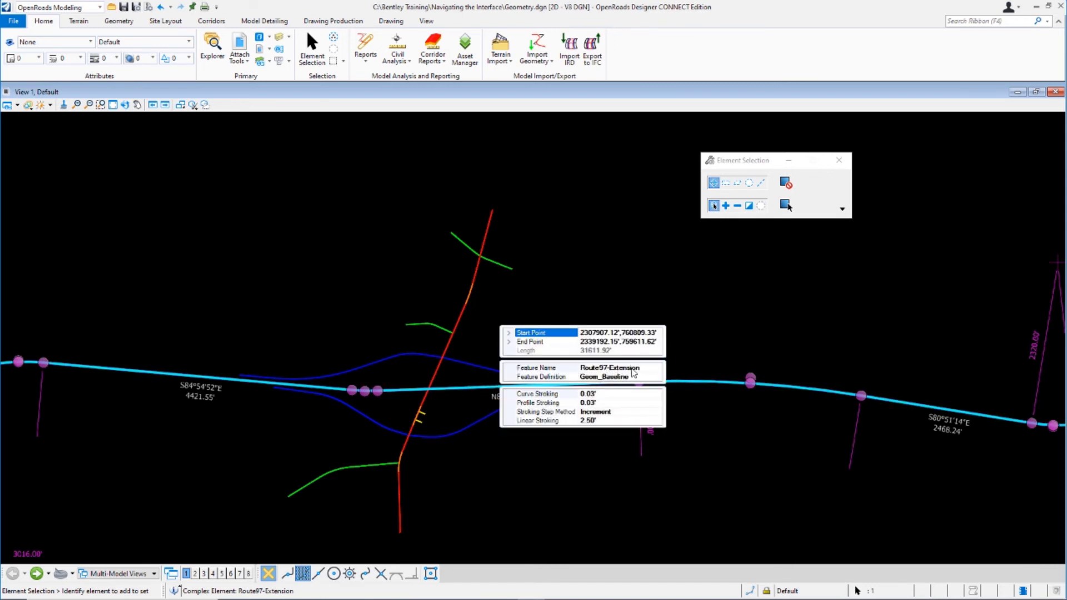
left_click(636, 368)
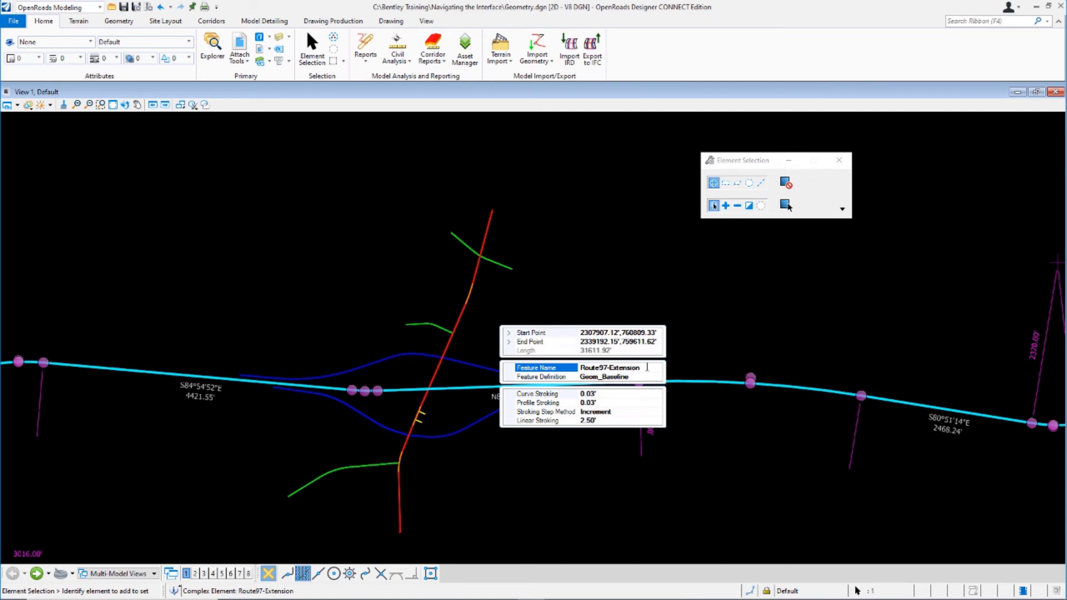
left_click(646, 374)
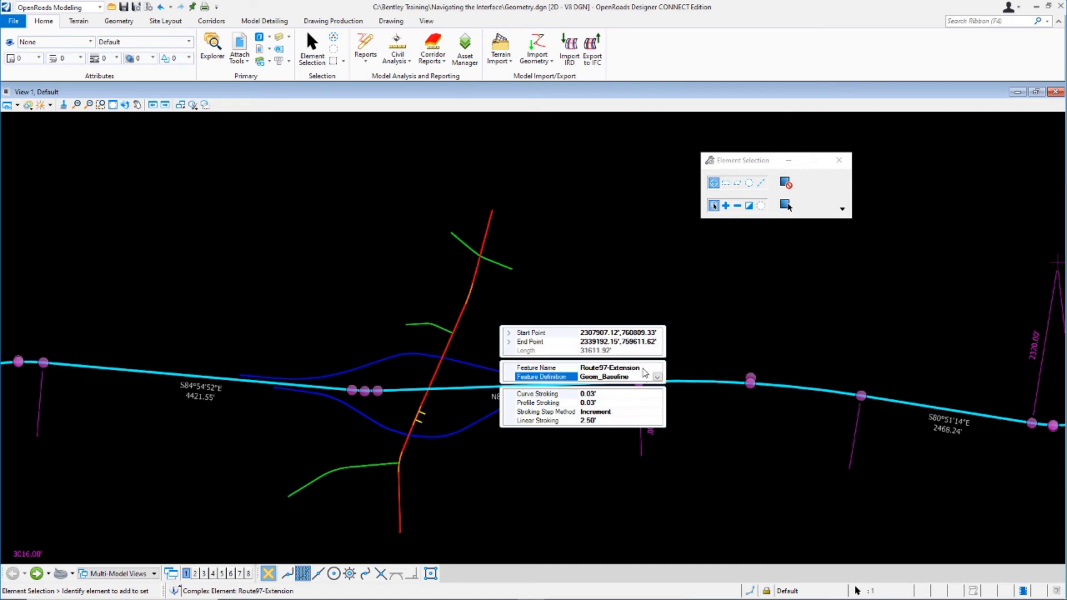
left_click(643, 368)
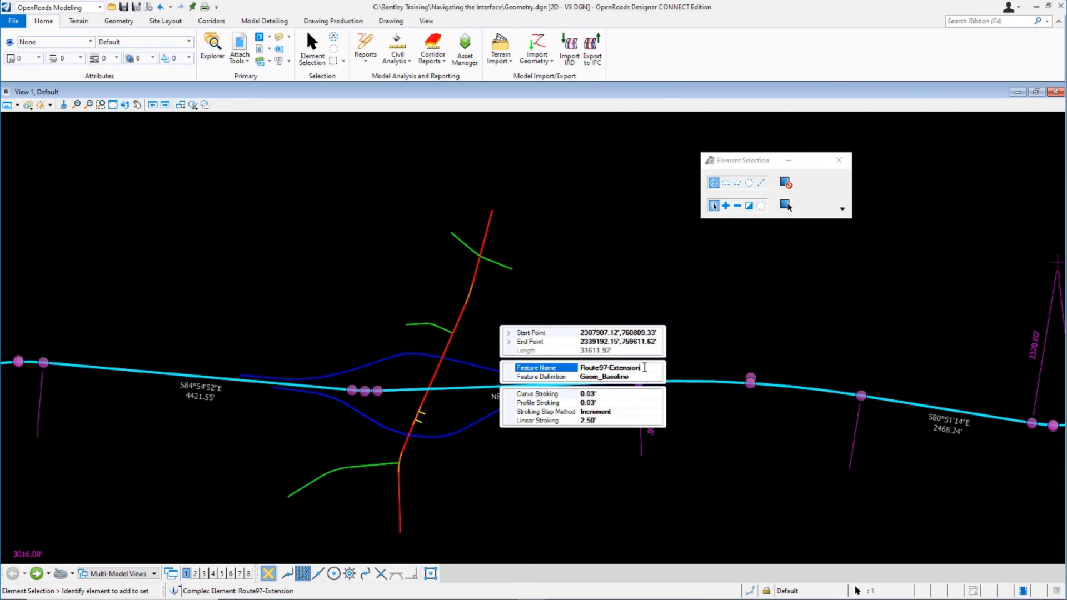
left_click_drag(643, 368, 609, 368)
key("BackSpace")
left_click(616, 289)
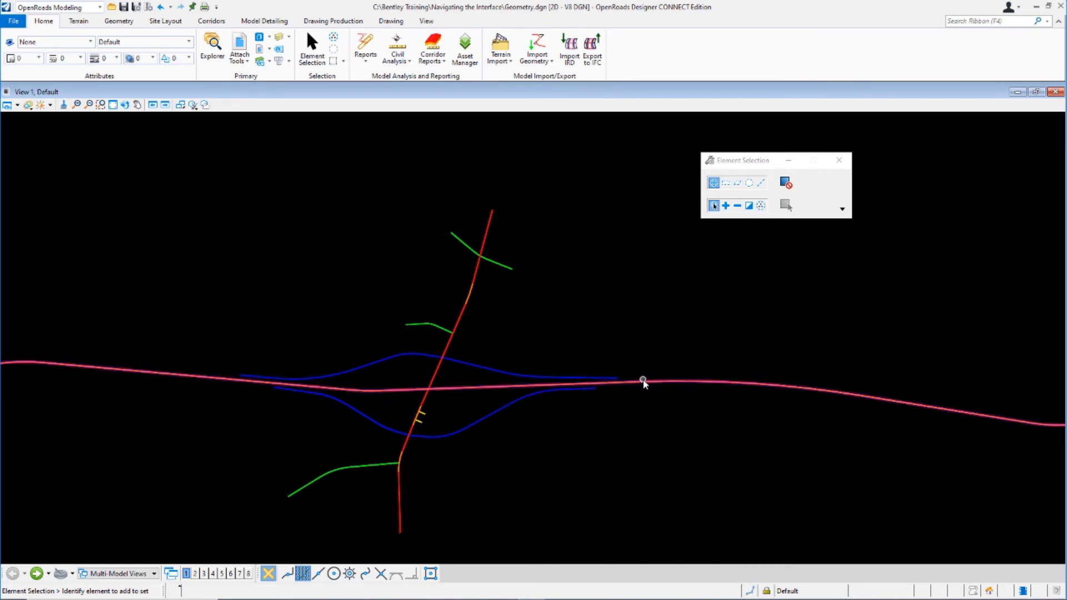
mouse_move(645, 384)
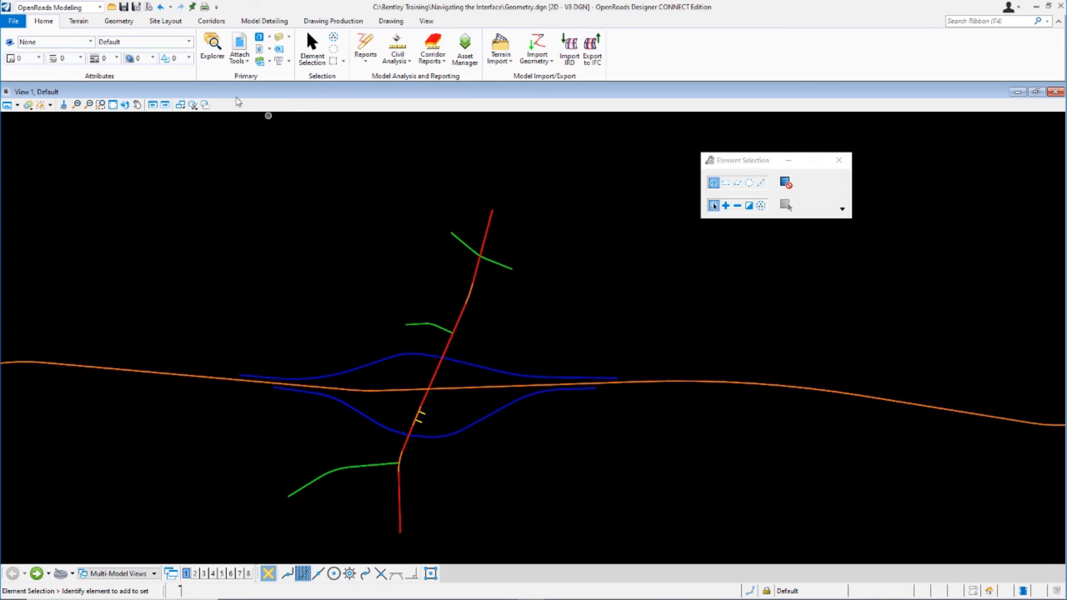
Start a horizontal Line Between Points and assign it the Geom_Baseline feature definition from the Alignment group.
left_click(117, 23)
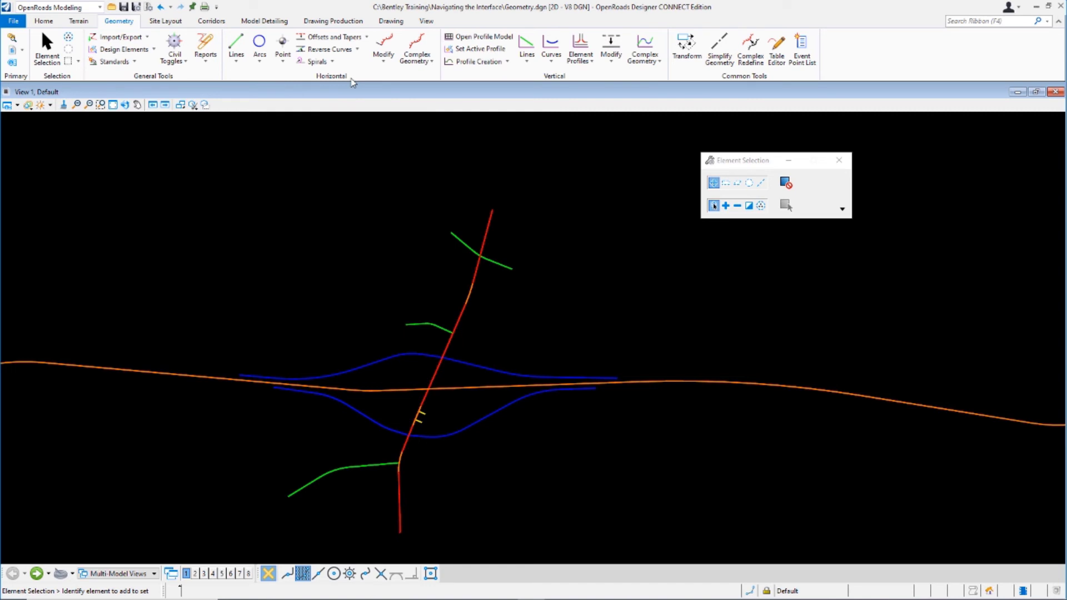
left_click(246, 65)
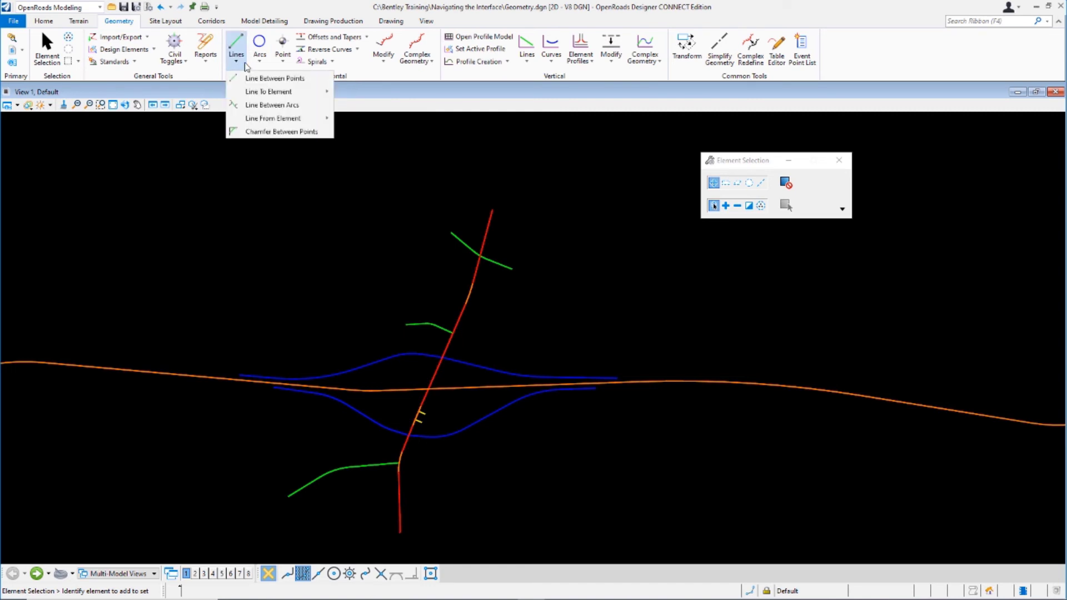
left_click(260, 78)
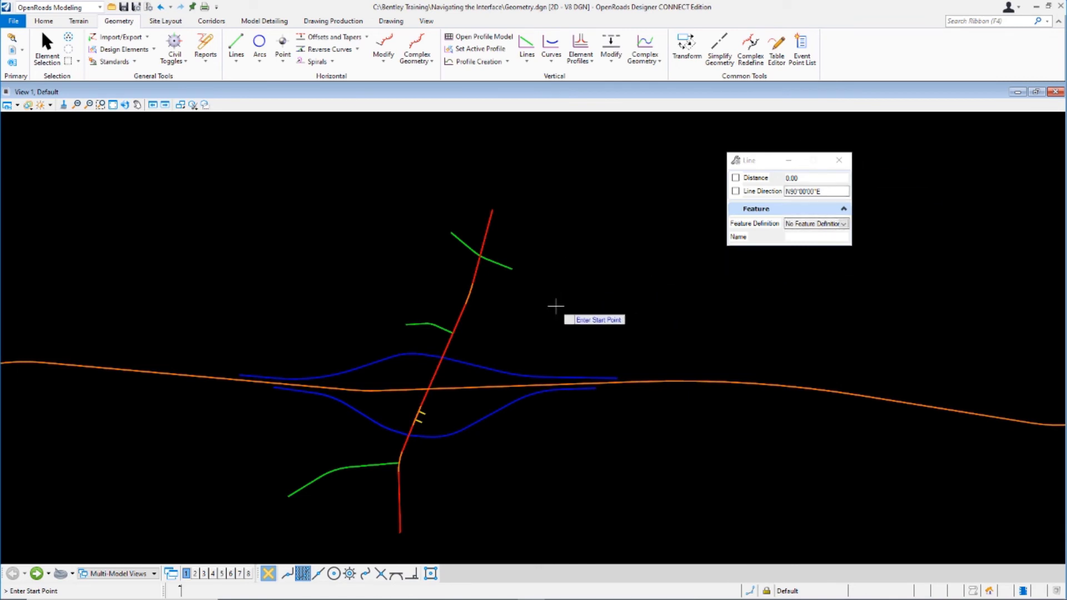
left_click(845, 224)
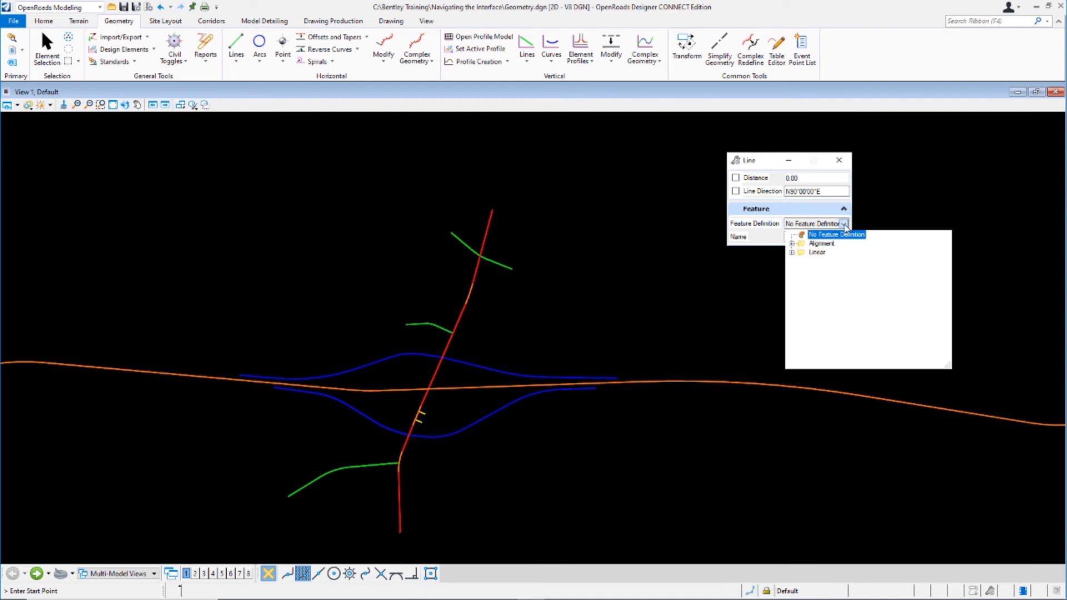
left_click(793, 245)
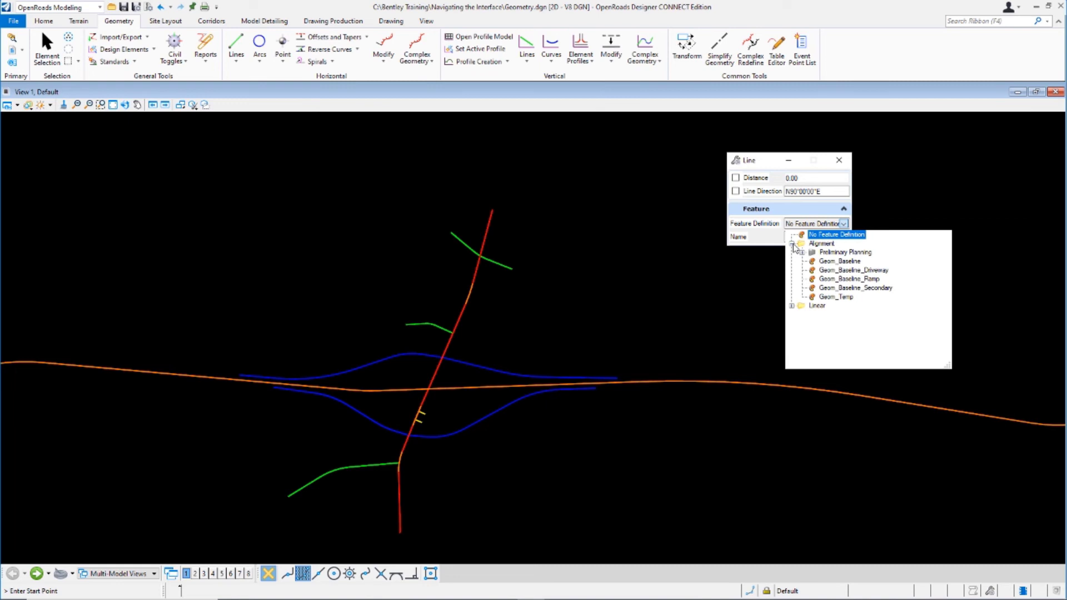
left_click(838, 263)
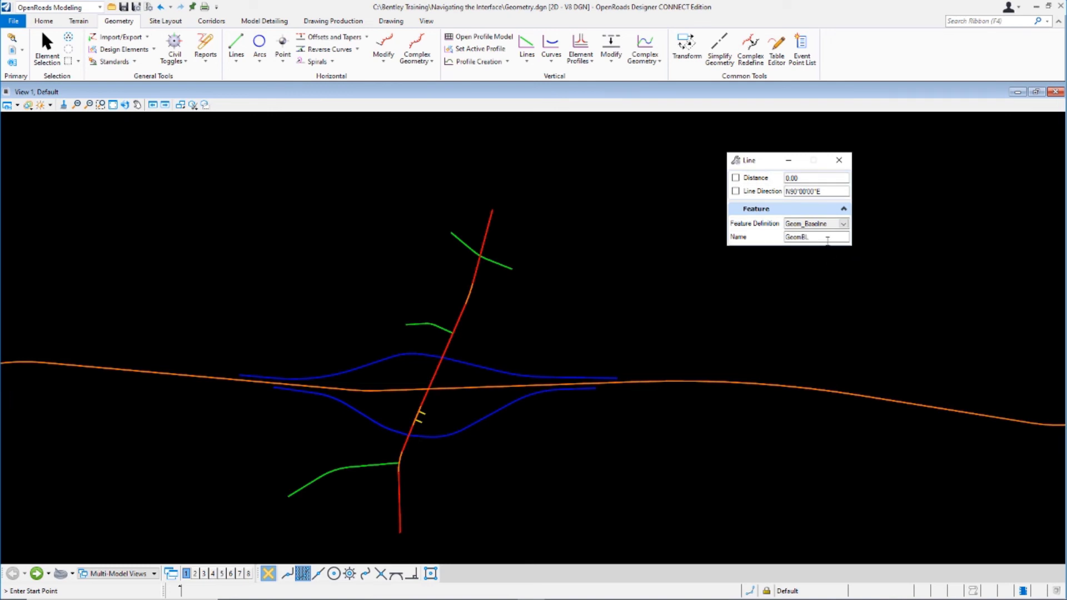
Place the line's start point in the empty area north of the main route and lock its distance at 500.
left_click(538, 307)
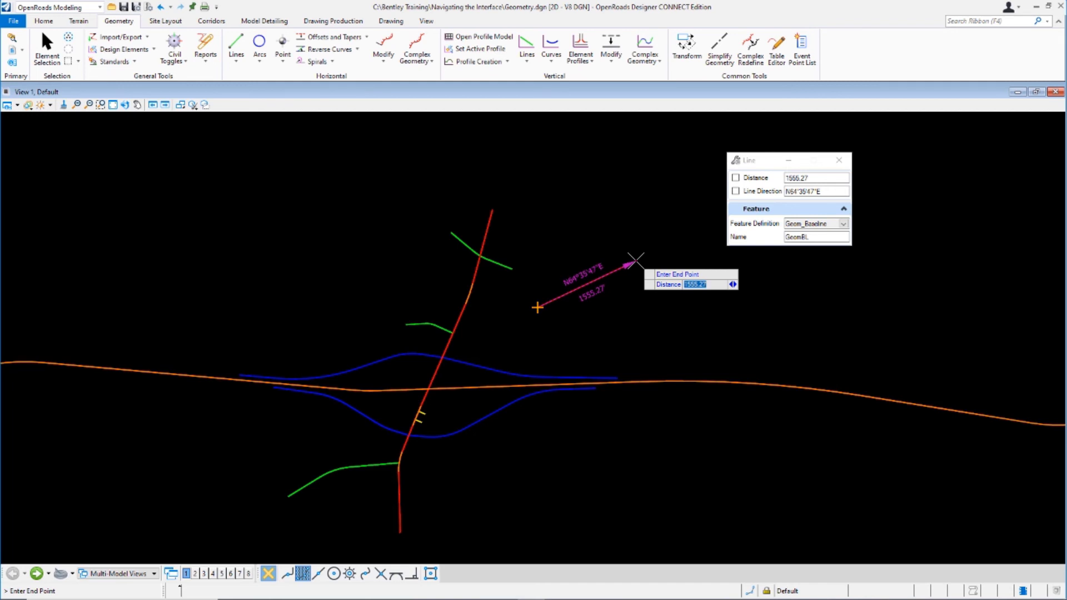
type("500")
key("Return")
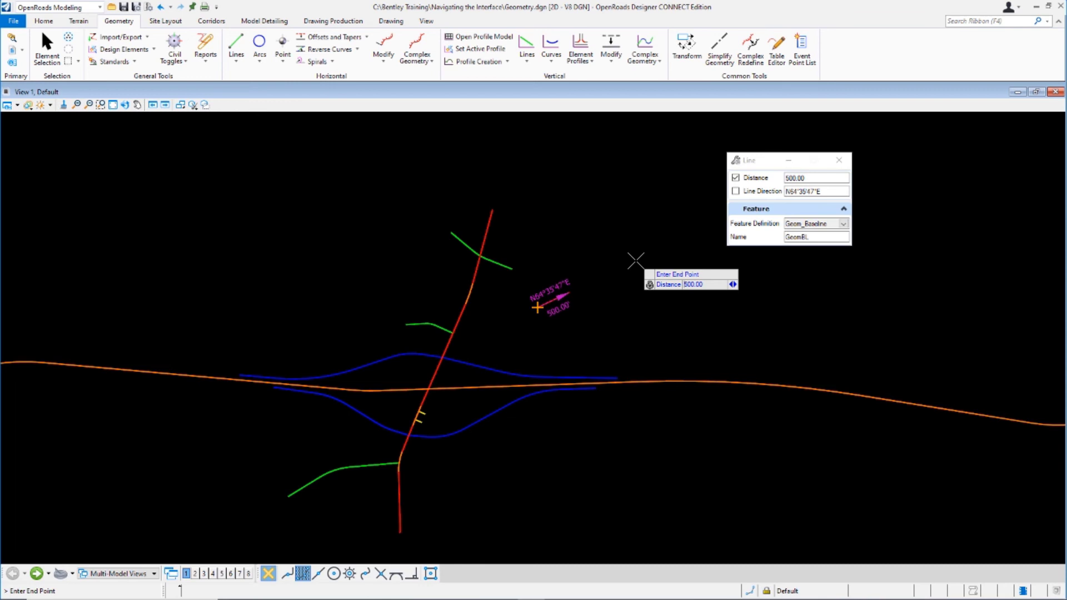
Set the line direction to N75°00'00"E and accept the end point to place the line.
key("Tab")
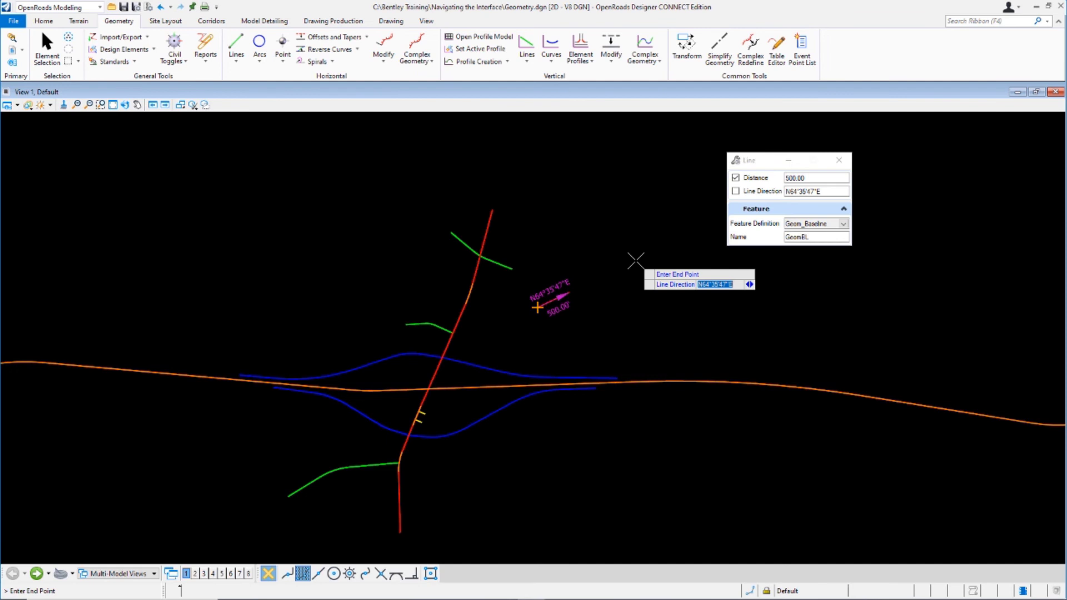
type("n")
type("75")
type(":00")
type("00:00")
key("Return")
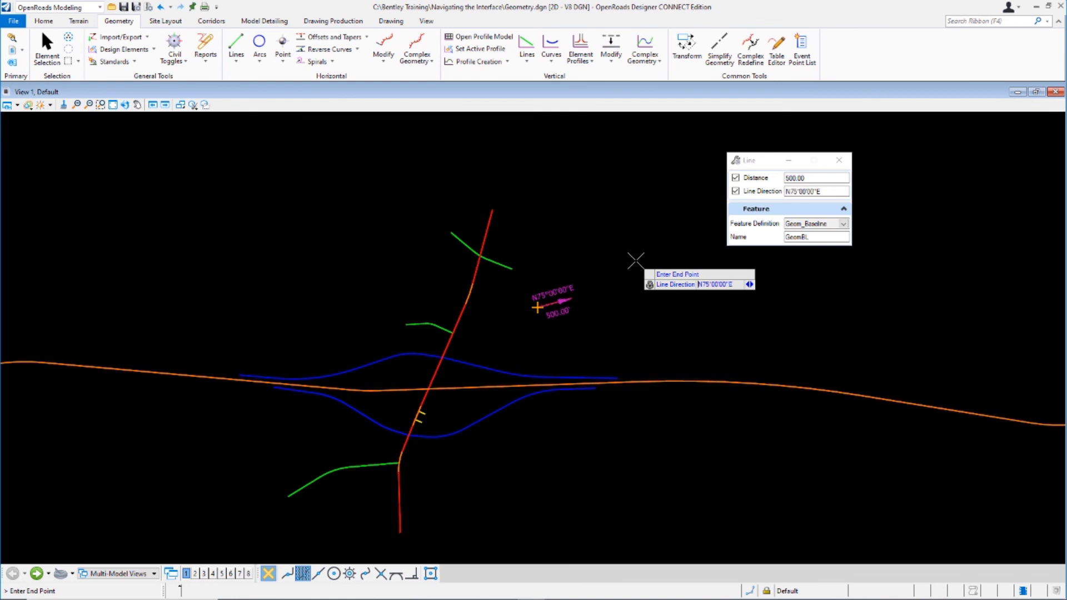
left_click(606, 277)
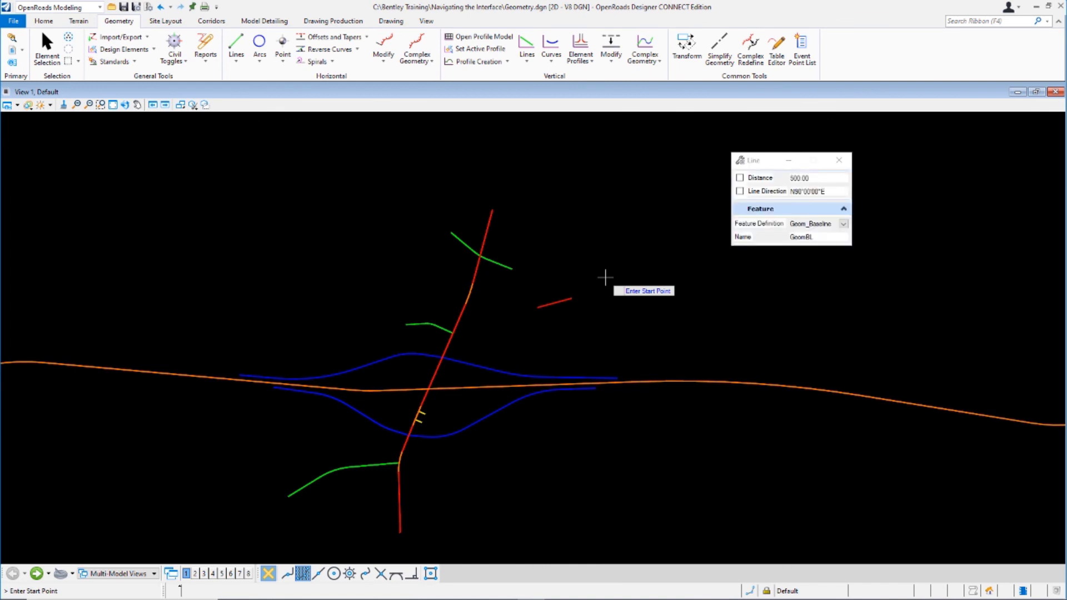